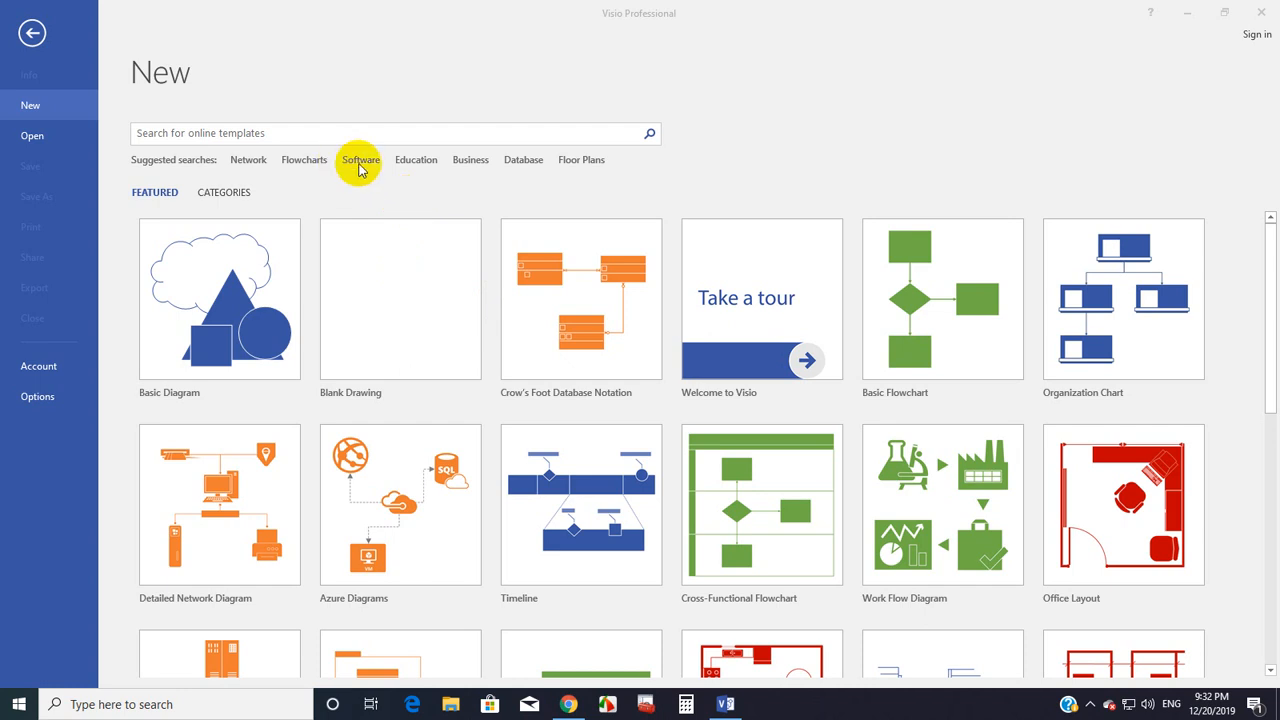
Step: Search the online templates for the suggested Software category and look through the templates offered
{"action": "left_click", "coordinate": [360, 161]}
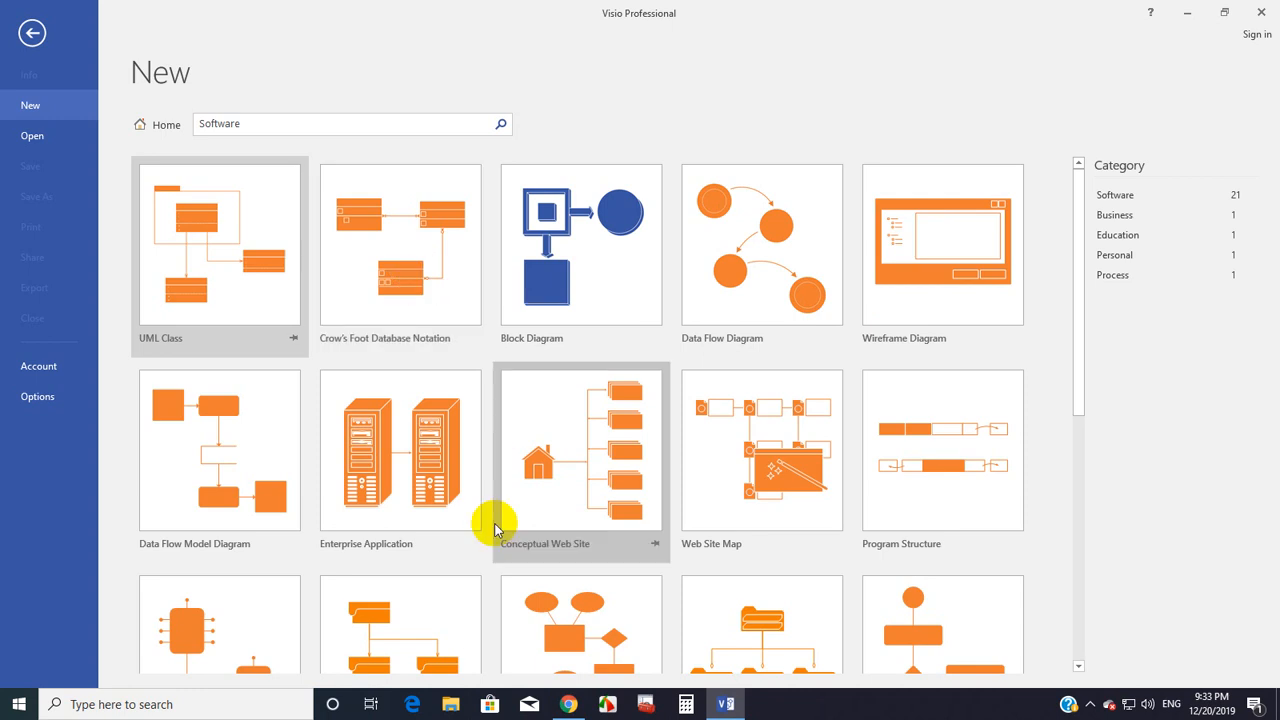
{"action": "scroll", "coordinate": [429, 443], "scroll_direction": "down", "scroll_amount": 3}
{"action": "scroll", "coordinate": [326, 513], "scroll_direction": "up", "scroll_amount": 2}
{"action": "scroll", "coordinate": [326, 510], "scroll_direction": "up", "scroll_amount": 1}
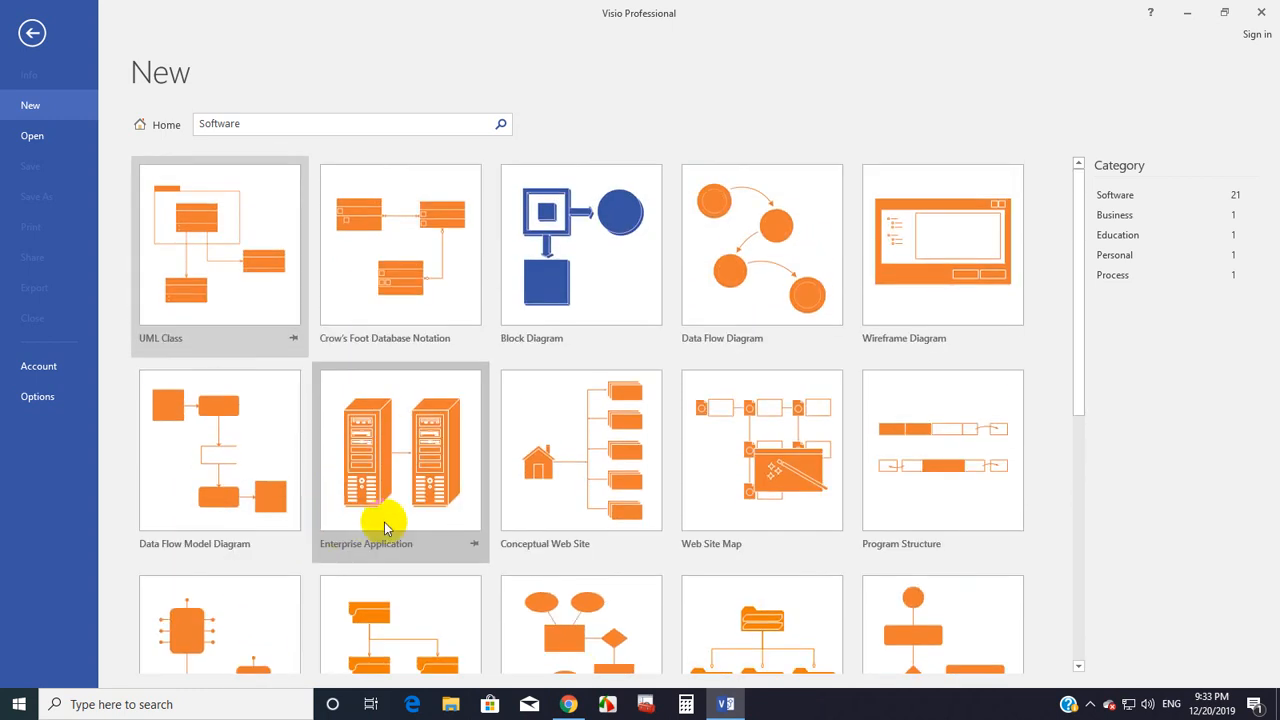
{"action": "left_click", "coordinate": [17, 40]}
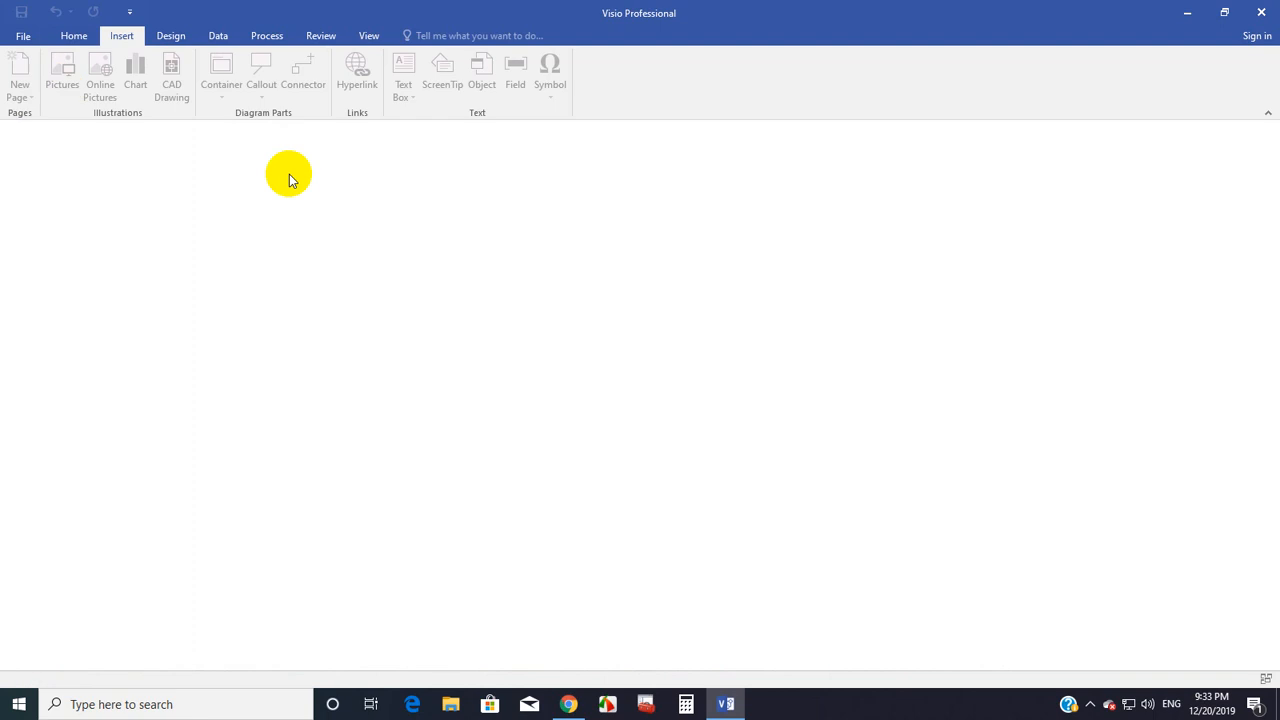
Step: Search the suggested Database templates and create a new drawing from the Crow's Foot Database Notation template
{"action": "left_click", "coordinate": [16, 38]}
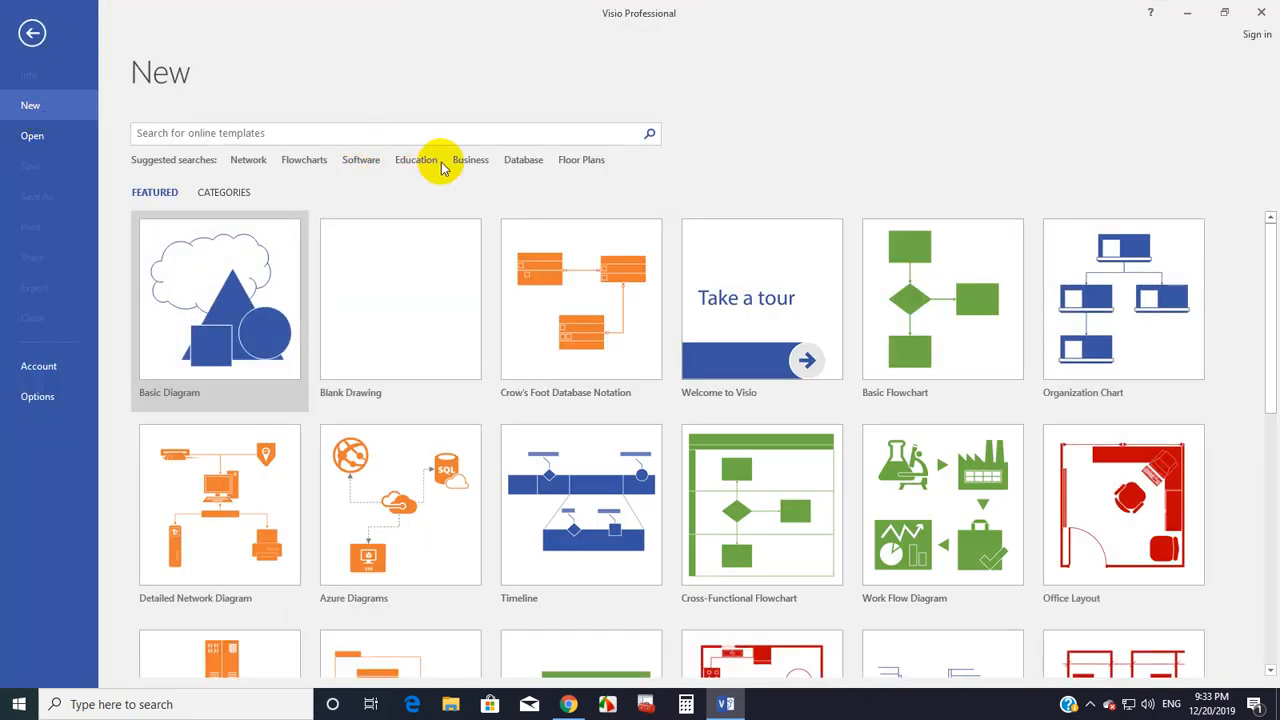
{"action": "left_click", "coordinate": [523, 159]}
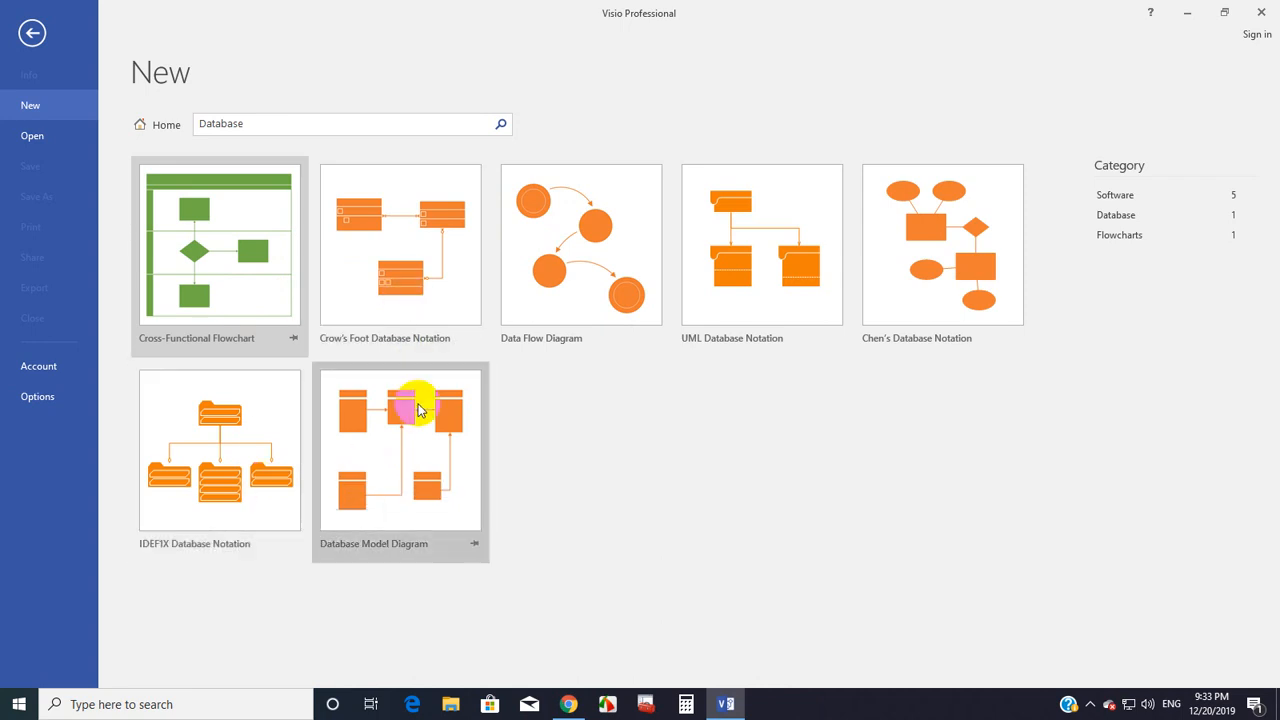
{"action": "left_click", "coordinate": [391, 297]}
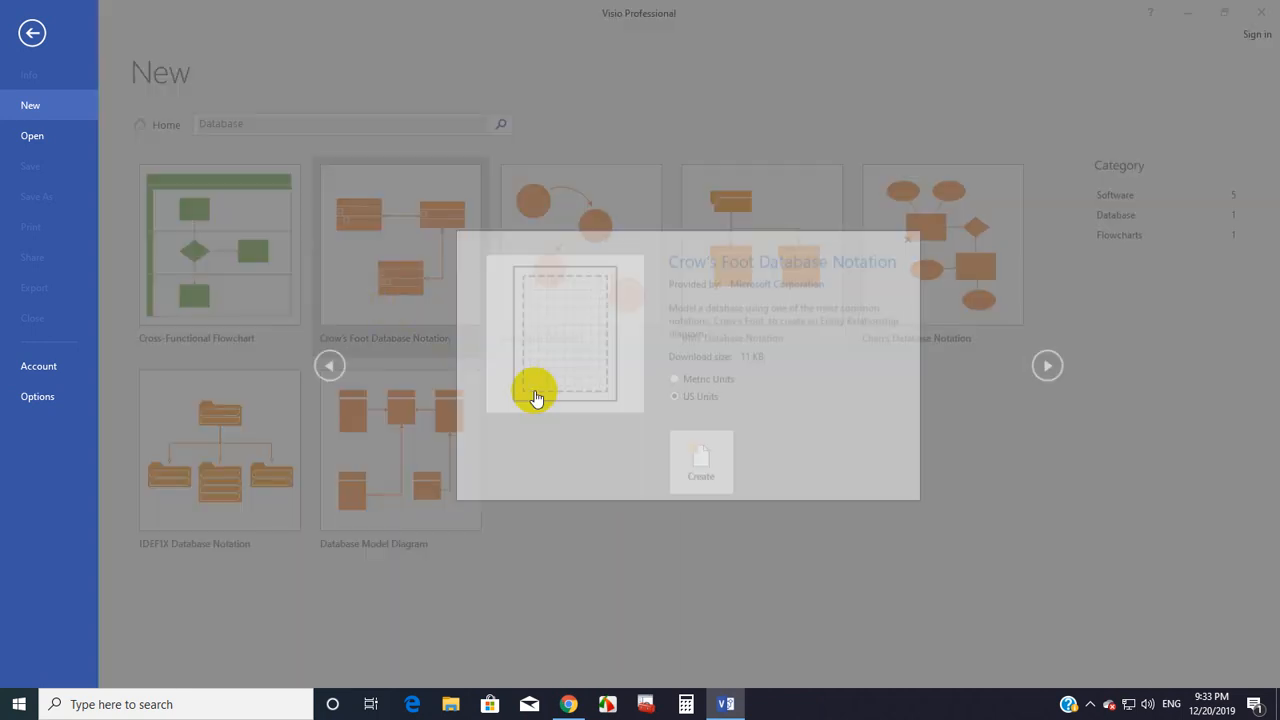
{"action": "left_click", "coordinate": [699, 453]}
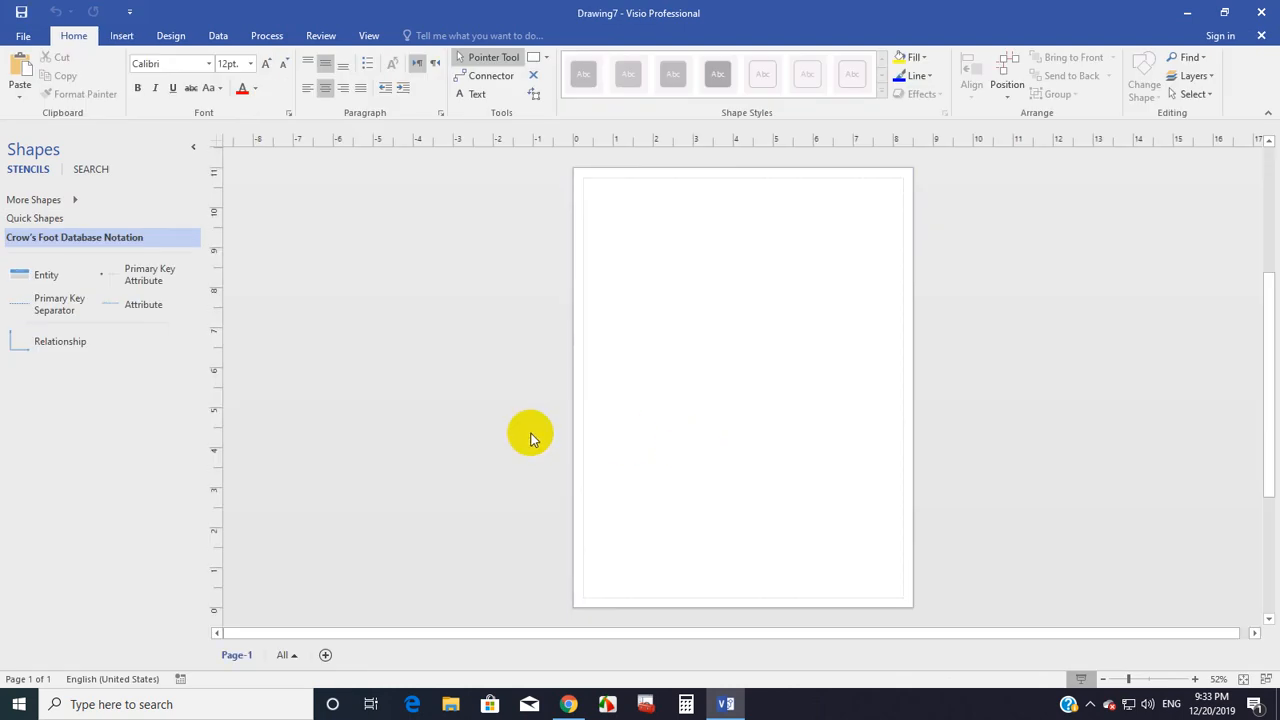
Step: Examine the Quick Shapes available for Crow's Foot Database Notation and the additional shape categories
{"action": "left_click", "coordinate": [52, 201]}
{"action": "left_click", "coordinate": [70, 200]}
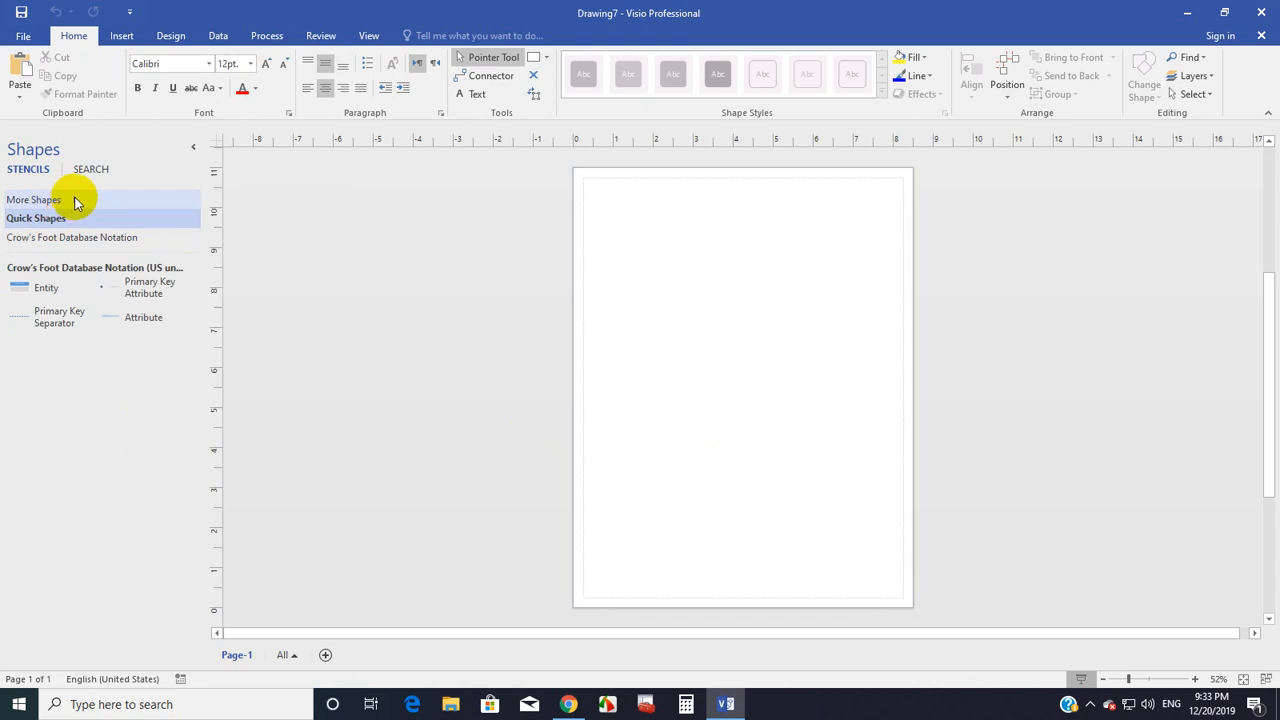
{"action": "left_click", "coordinate": [76, 201]}
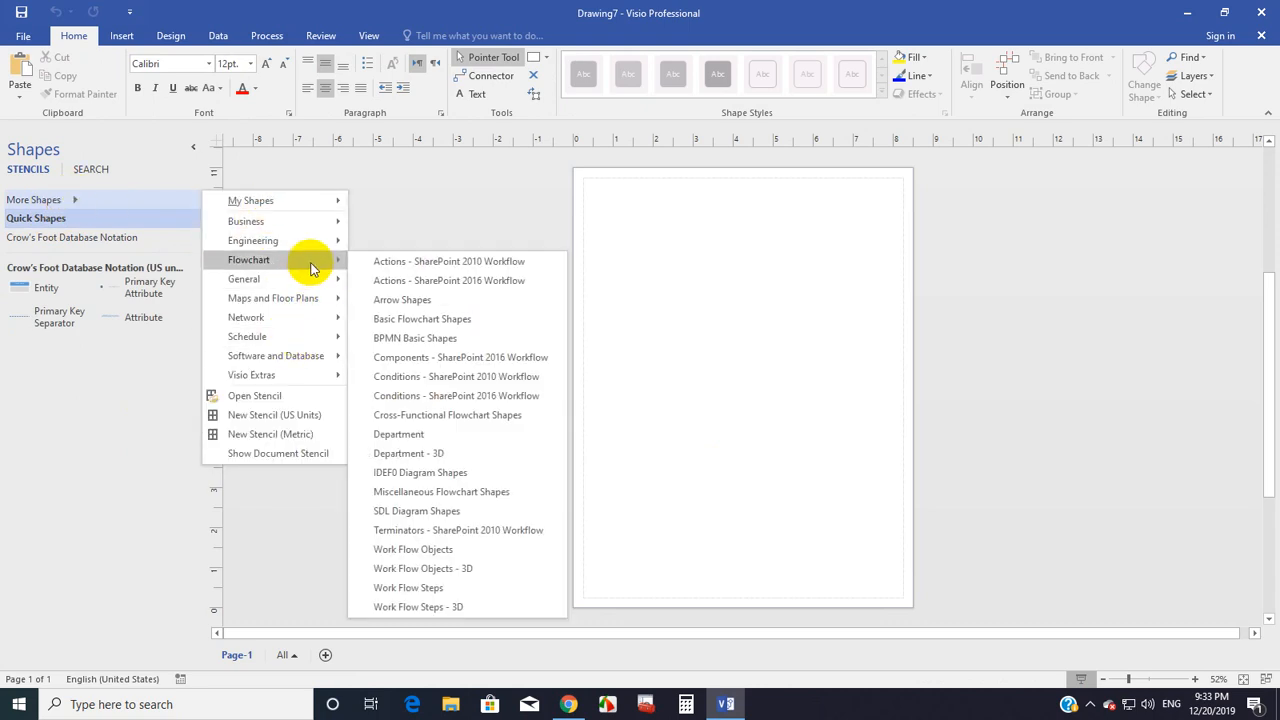
{"action": "left_click", "coordinate": [8, 512]}
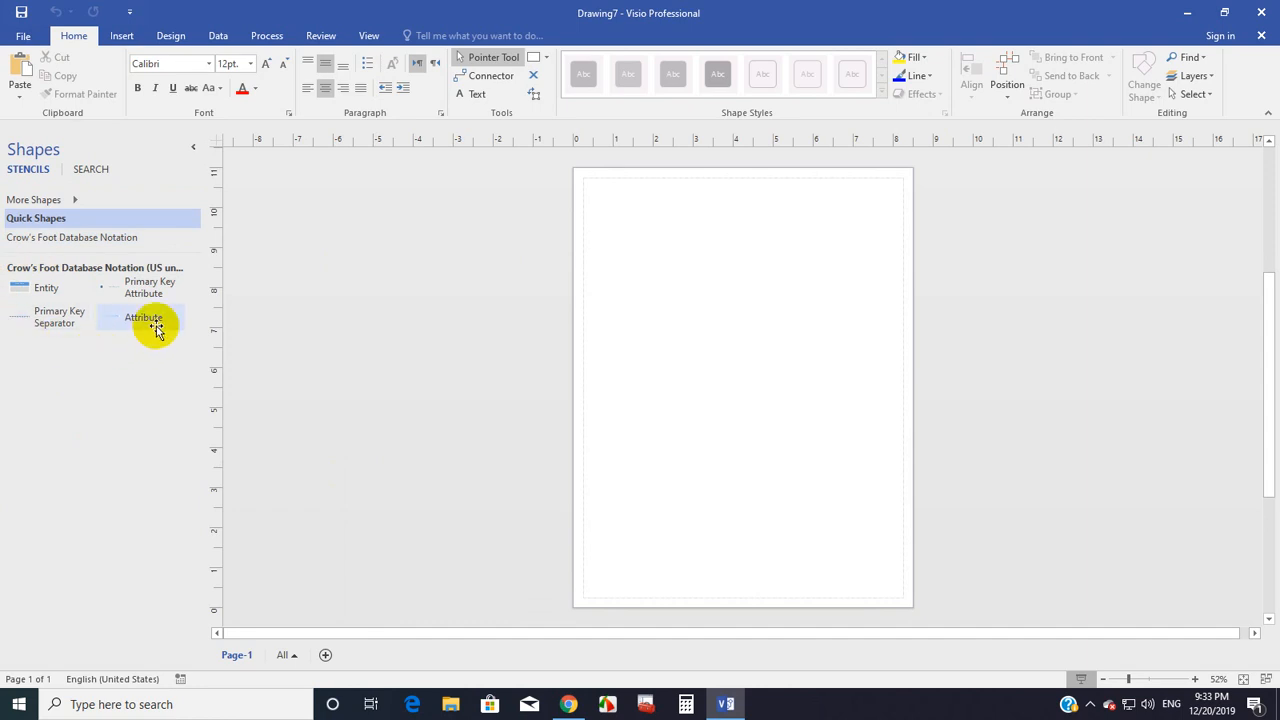
{"action": "left_click", "coordinate": [125, 385]}
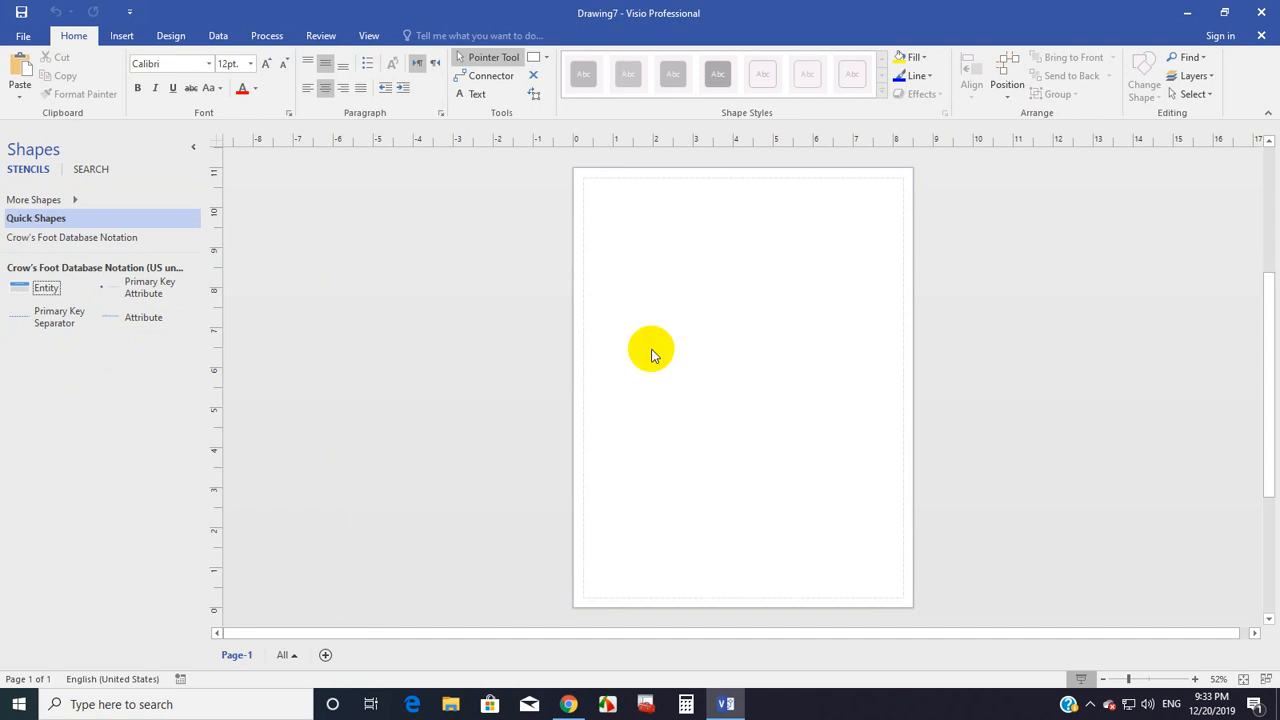
{"action": "scroll", "coordinate": [698, 358], "scroll_direction": "down", "scroll_amount": 2}
{"action": "scroll", "coordinate": [660, 300], "scroll_direction": "up", "scroll_amount": 3}
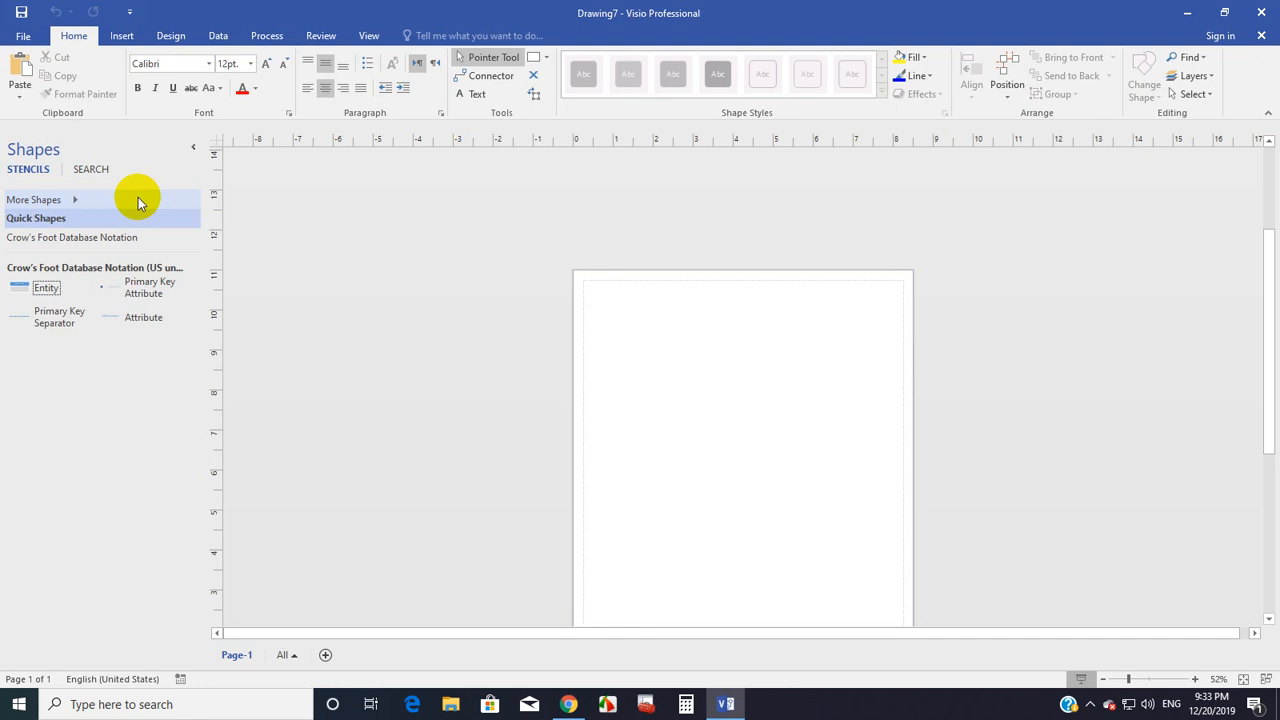
{"action": "scroll", "coordinate": [405, 322], "scroll_direction": "down", "scroll_amount": 3}
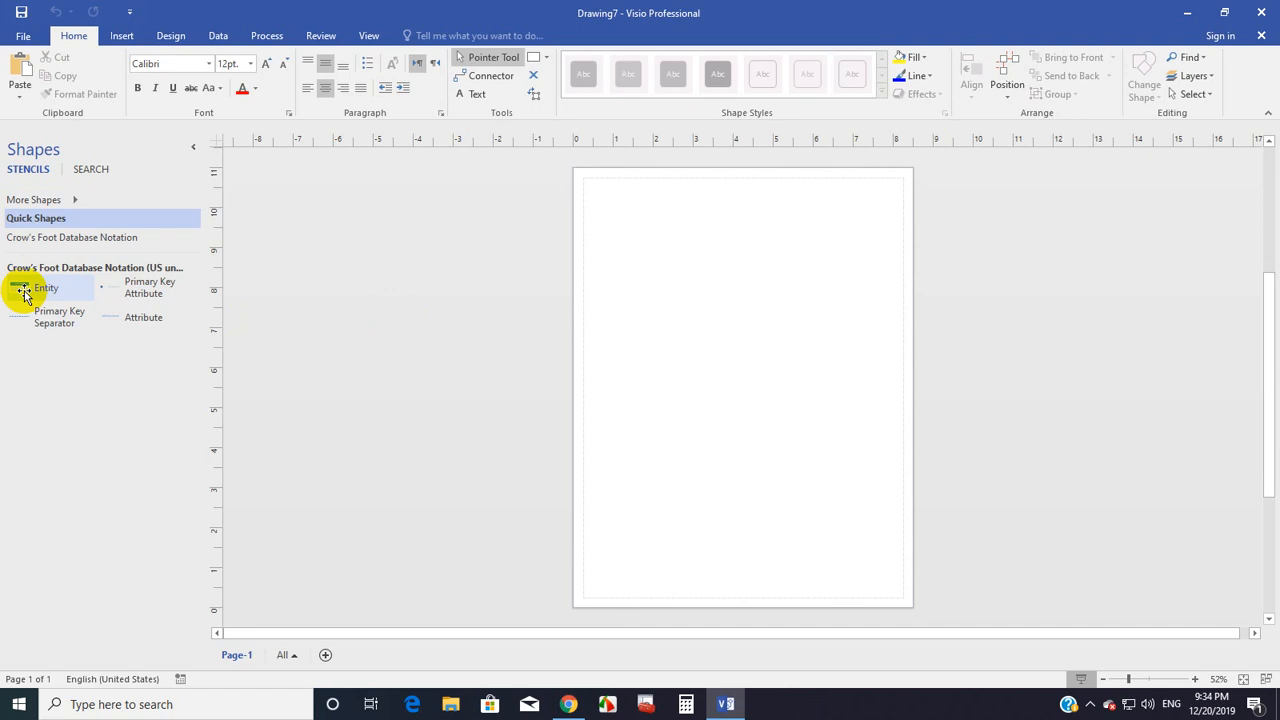
Step: Place an Entity shape near the upper-left corner of the page and enlarge the view to 100%
{"action": "left_click_drag", "start_coordinate": [24, 295], "coordinate": [662, 232]}
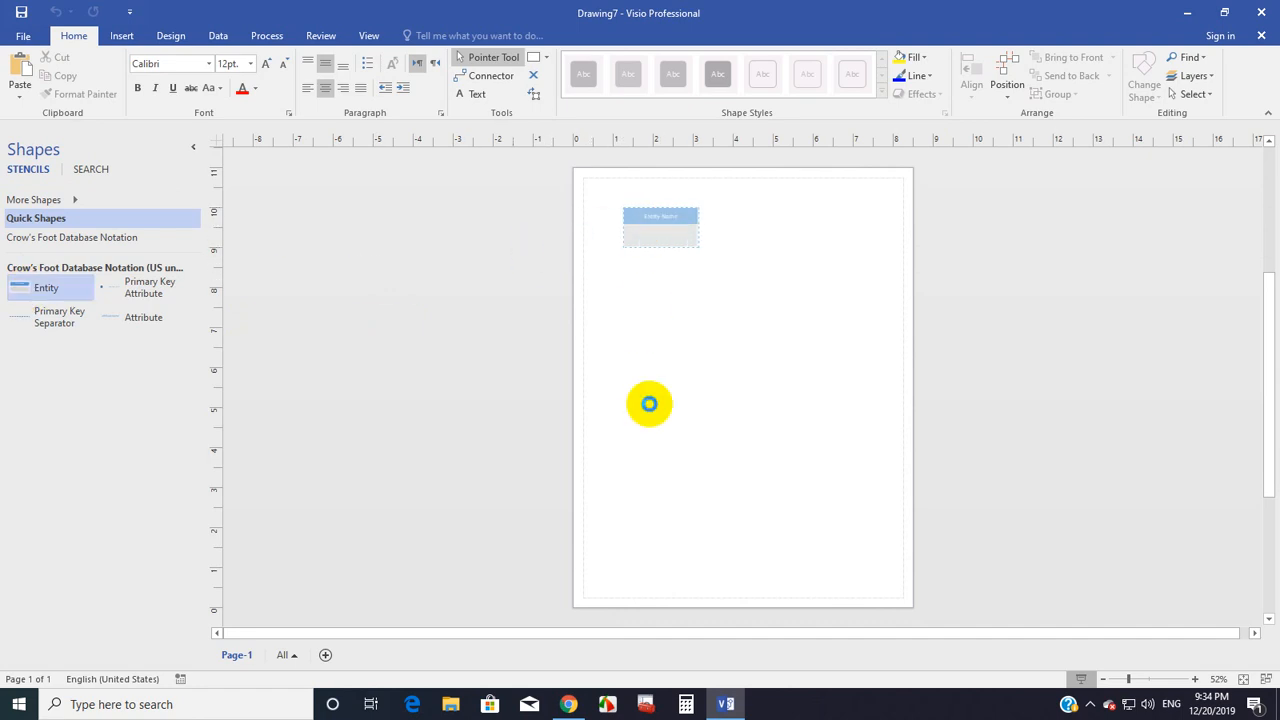
{"action": "scroll", "coordinate": [640, 408], "scroll_direction": "up", "scroll_amount": 1}
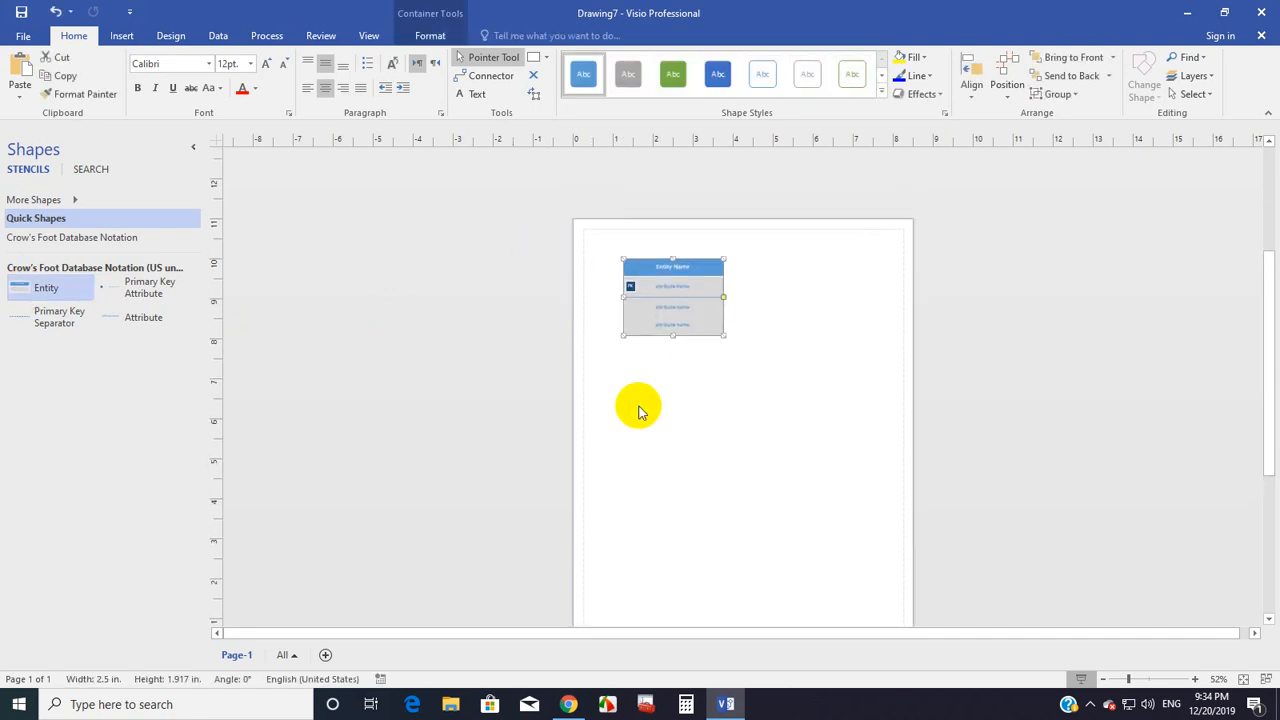
{"action": "left_click", "coordinate": [1197, 680]}
{"action": "left_click", "coordinate": [1197, 680]}
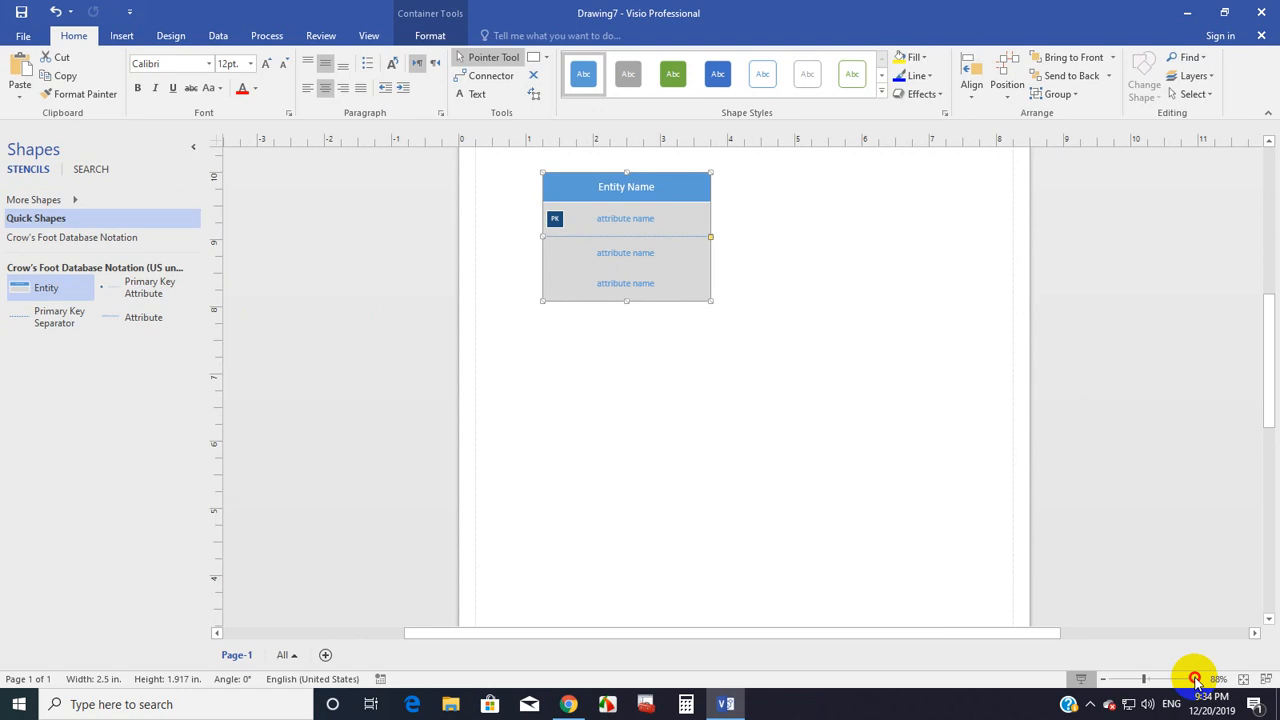
{"action": "left_click", "coordinate": [1197, 680]}
{"action": "scroll", "coordinate": [729, 372], "scroll_direction": "up", "scroll_amount": 2}
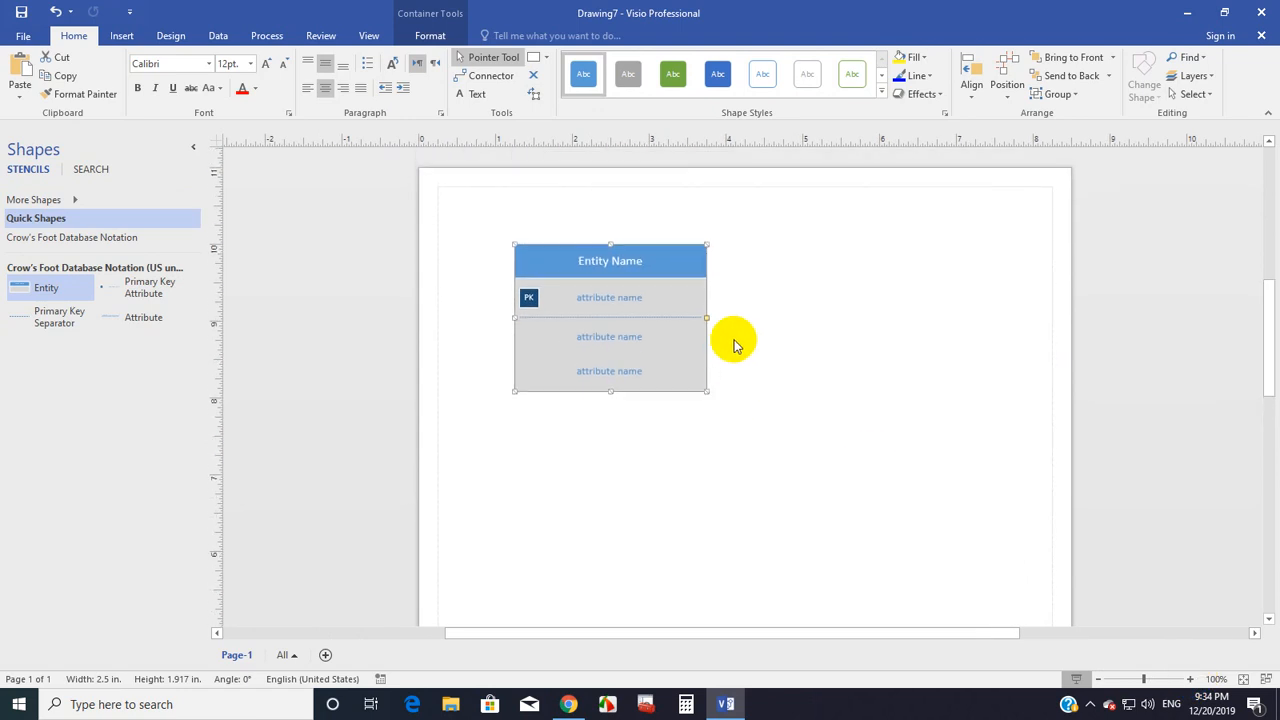
Step: Add another Primary Key Attribute below the entity's first attribute, and delete the original primary key row
{"action": "left_click", "coordinate": [526, 296]}
{"action": "left_click", "coordinate": [526, 298]}
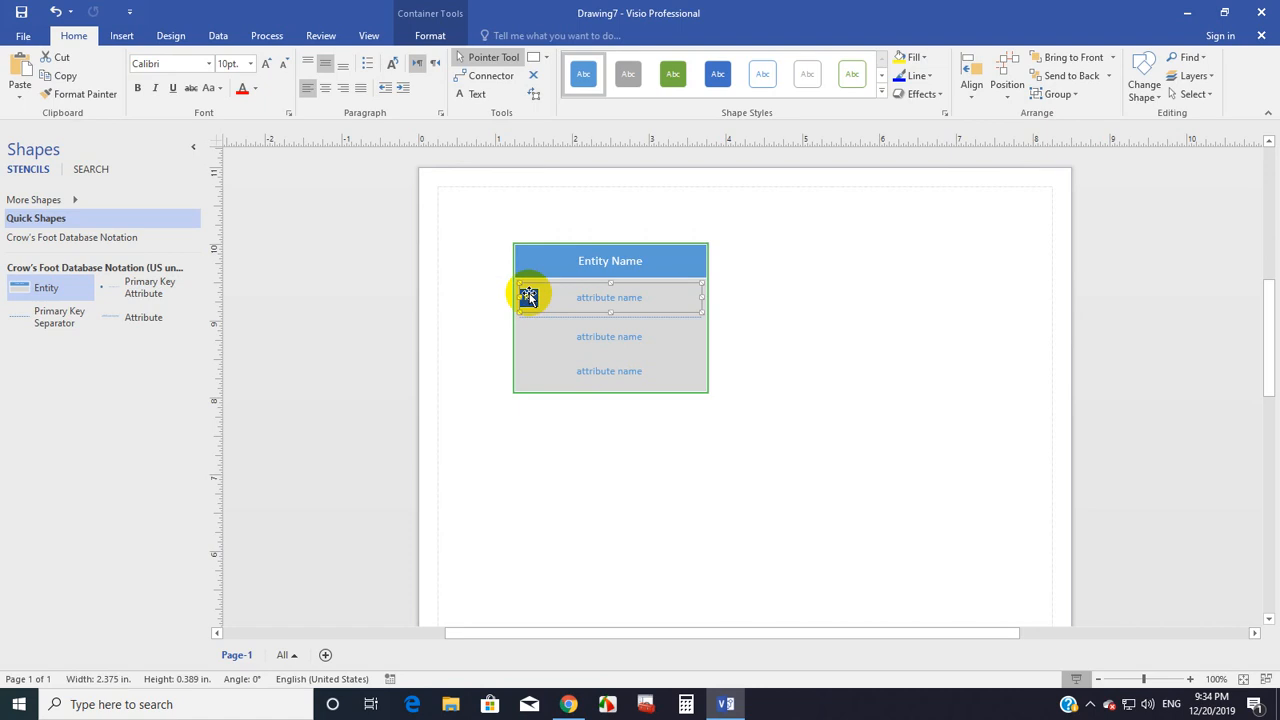
{"action": "left_click", "coordinate": [554, 345]}
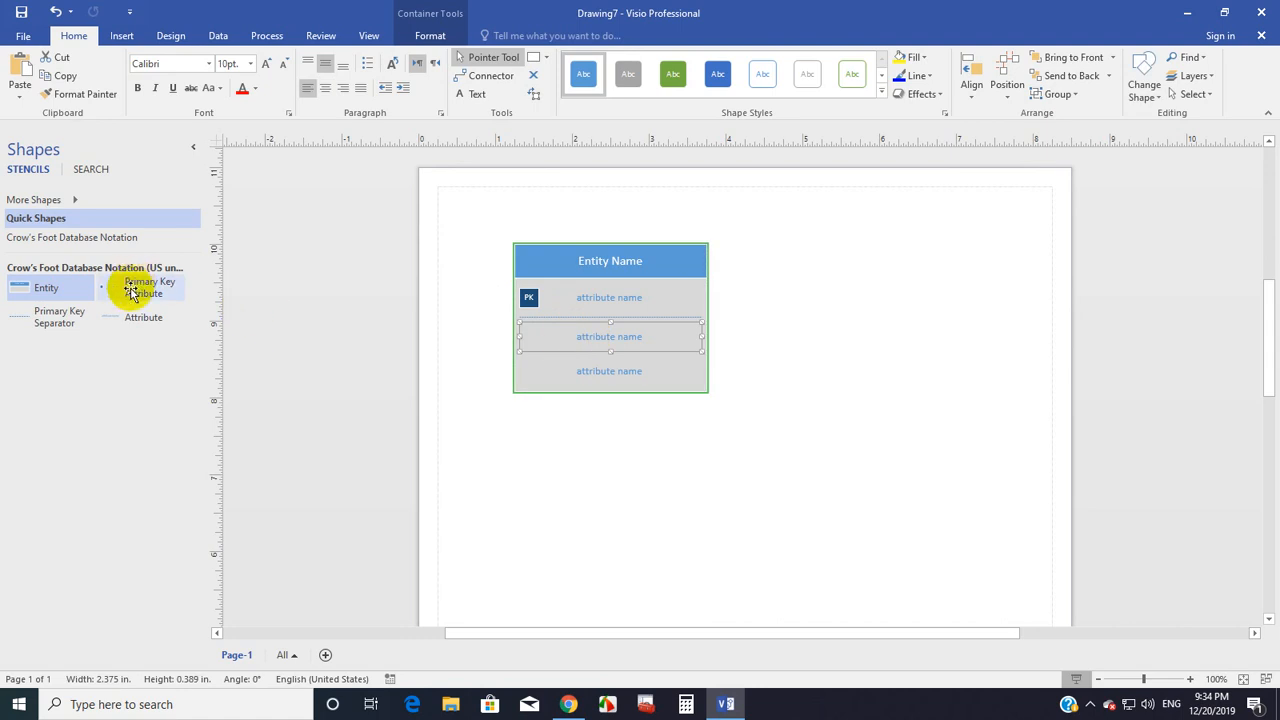
{"action": "left_click_drag", "start_coordinate": [134, 284], "coordinate": [589, 336]}
{"action": "left_click", "coordinate": [597, 304]}
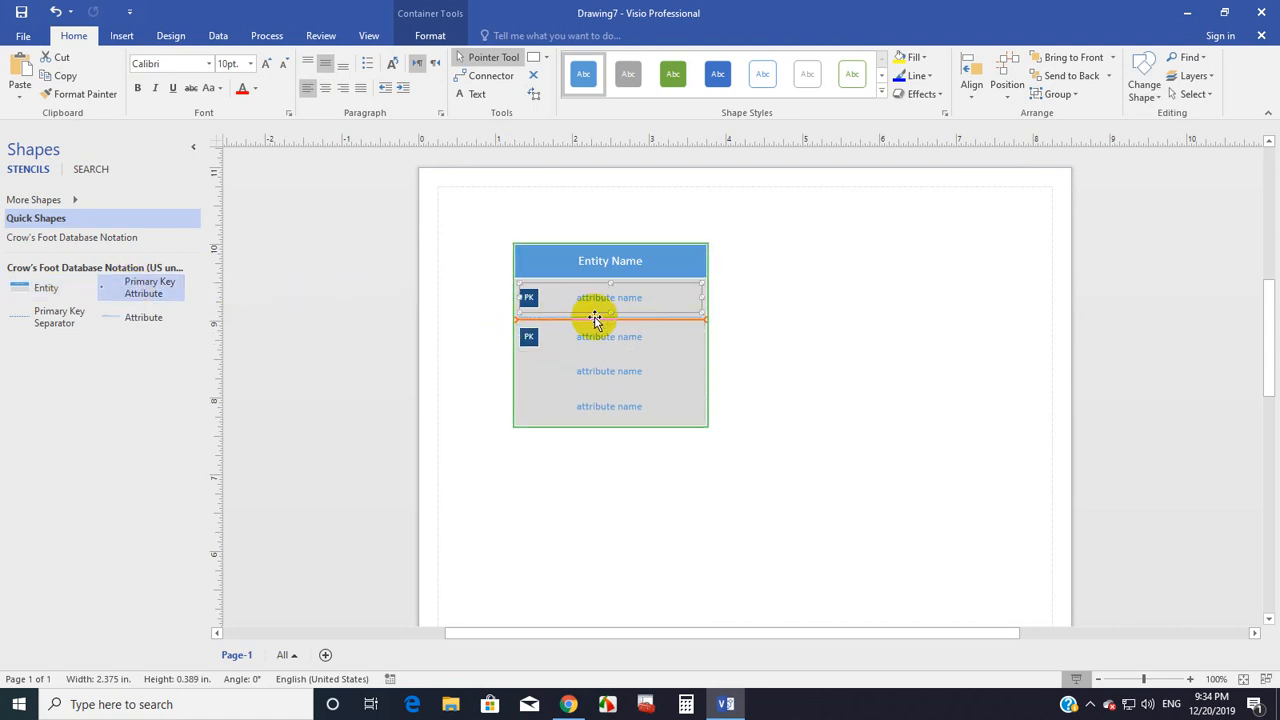
{"action": "key", "text": "Delete"}
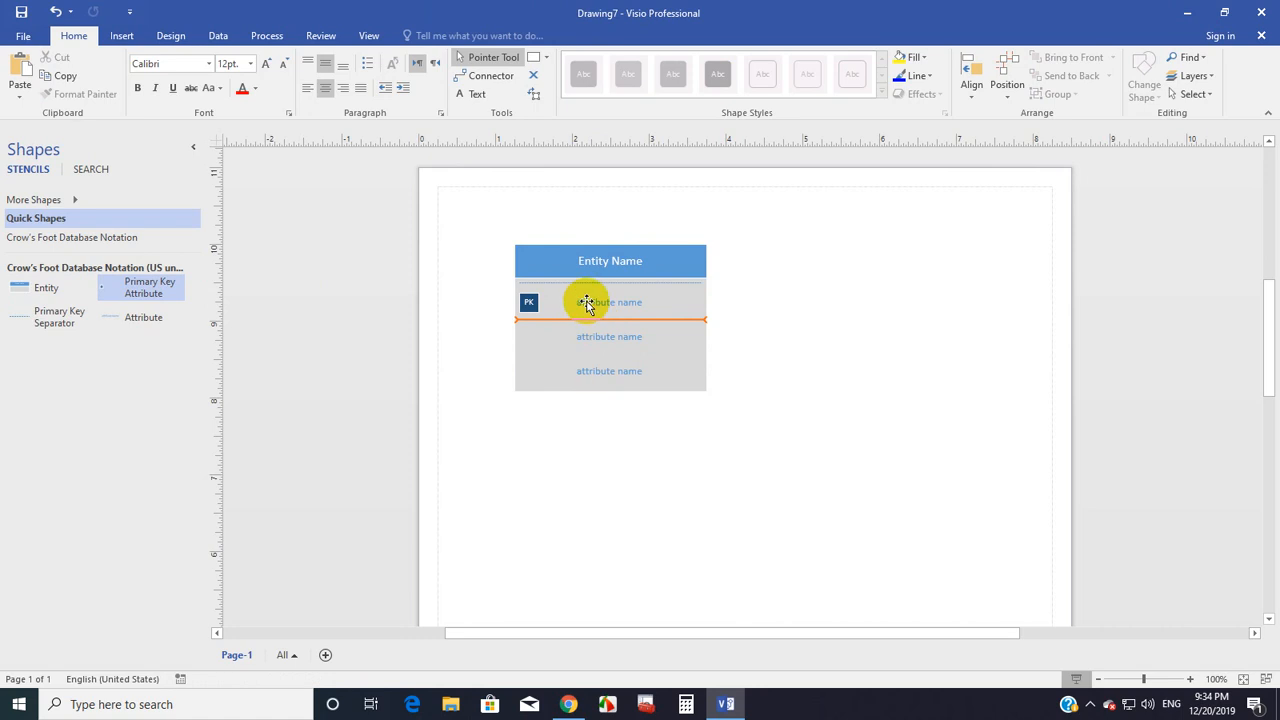
Step: Move the entity's primary key attribute down one row, between the two ordinary attributes
{"action": "left_click_drag", "start_coordinate": [587, 304], "coordinate": [588, 358]}
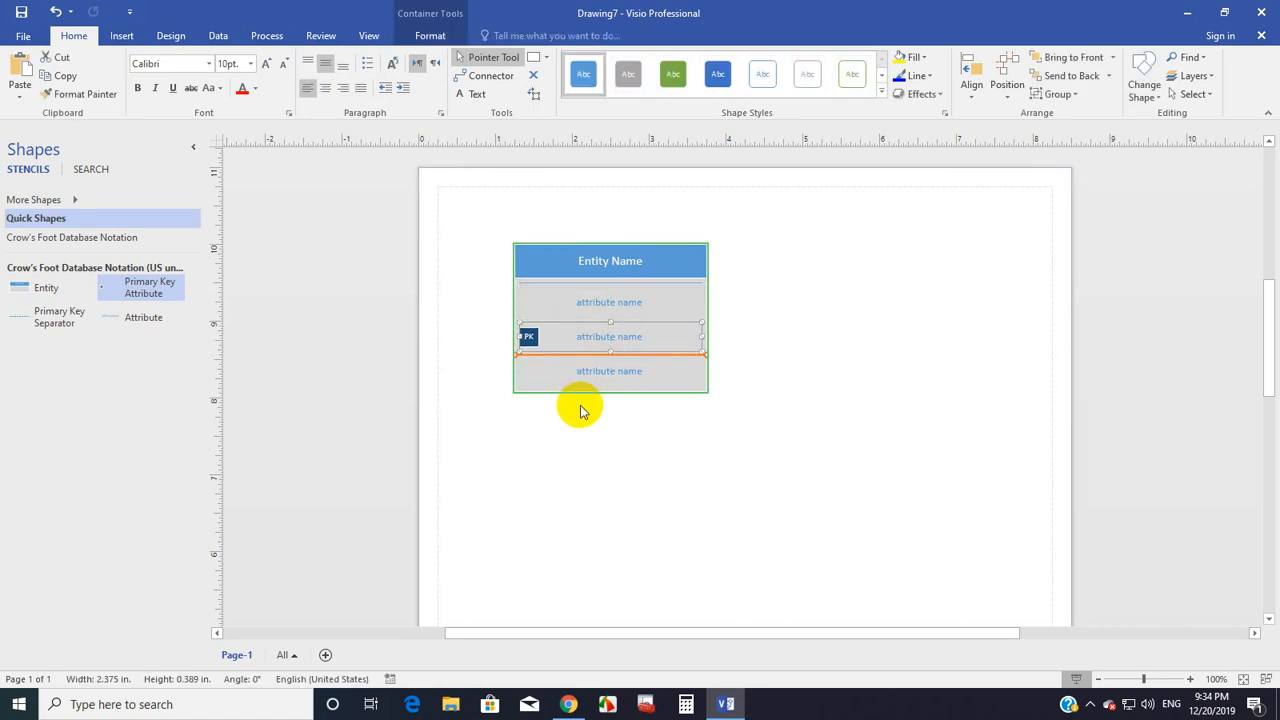
{"action": "left_click", "coordinate": [580, 406]}
{"action": "left_click", "coordinate": [563, 337]}
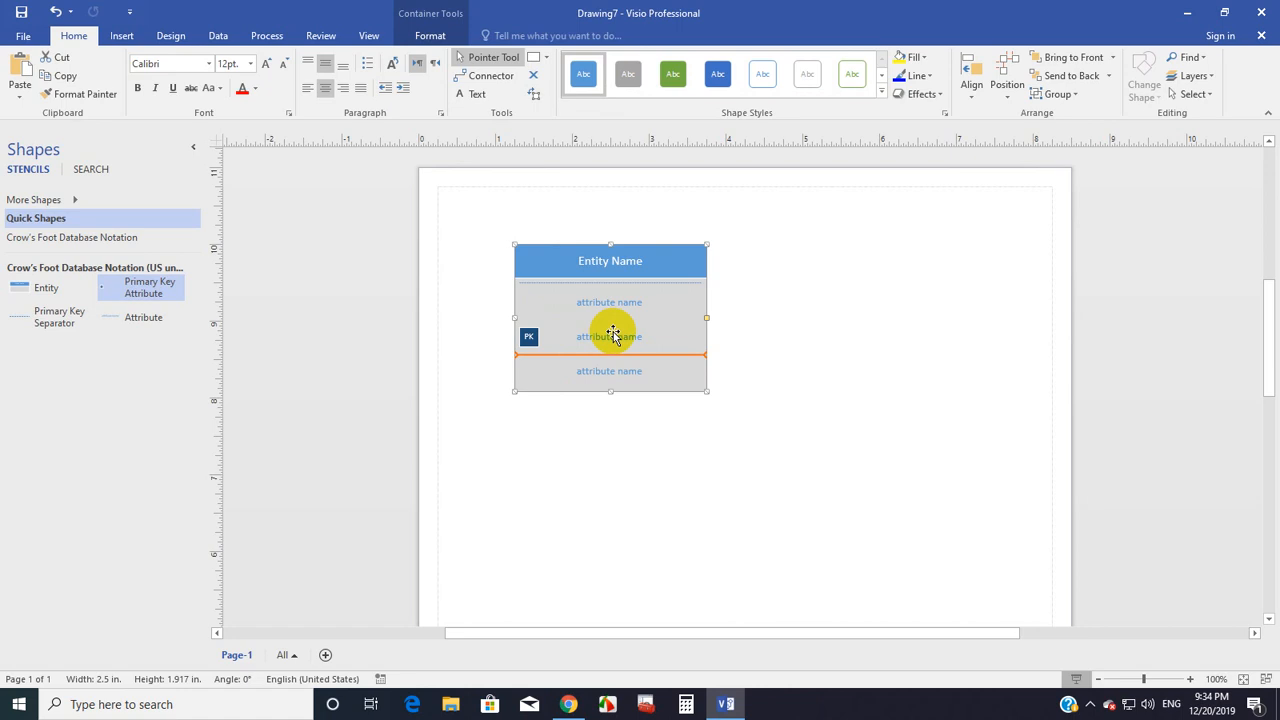
Step: Title the entity "users"
{"action": "left_click", "coordinate": [603, 278]}
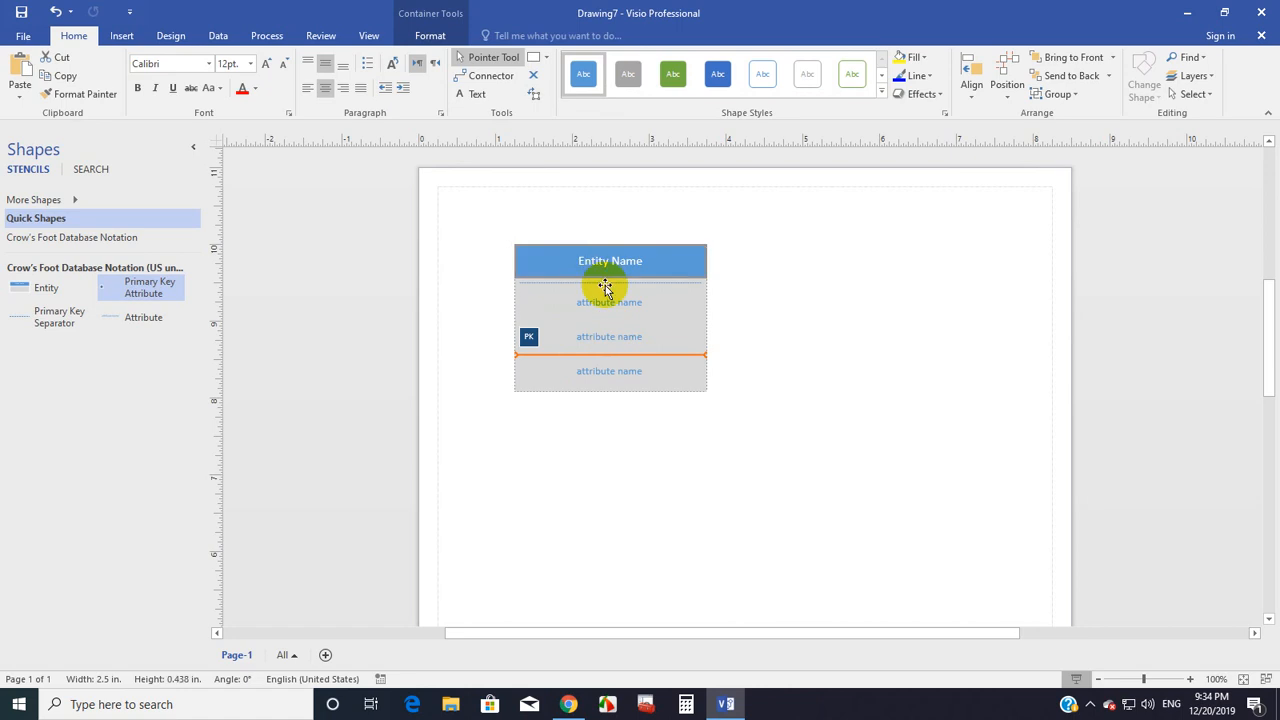
{"action": "type", "text": "usrs"}
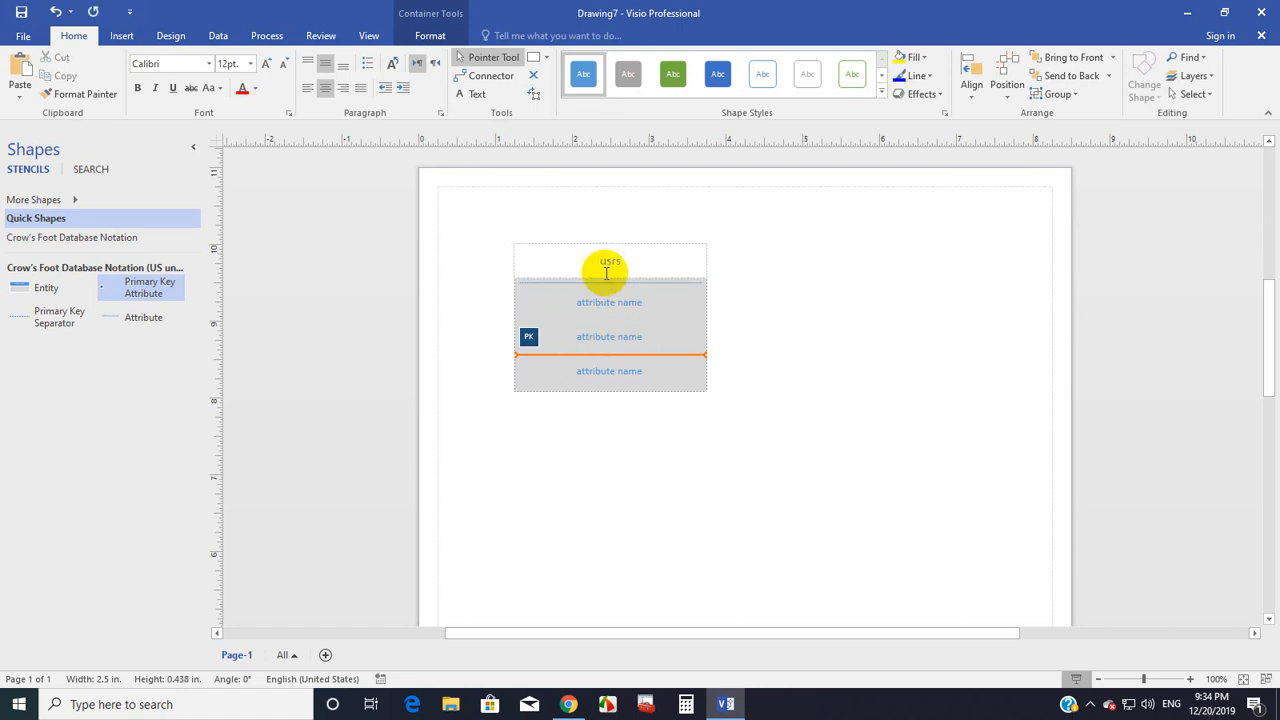
{"action": "key", "text": "BackSpace"}
{"action": "type", "text": "s"}
Step: Name the entity's first attribute "us_id"
{"action": "left_click", "coordinate": [621, 298]}
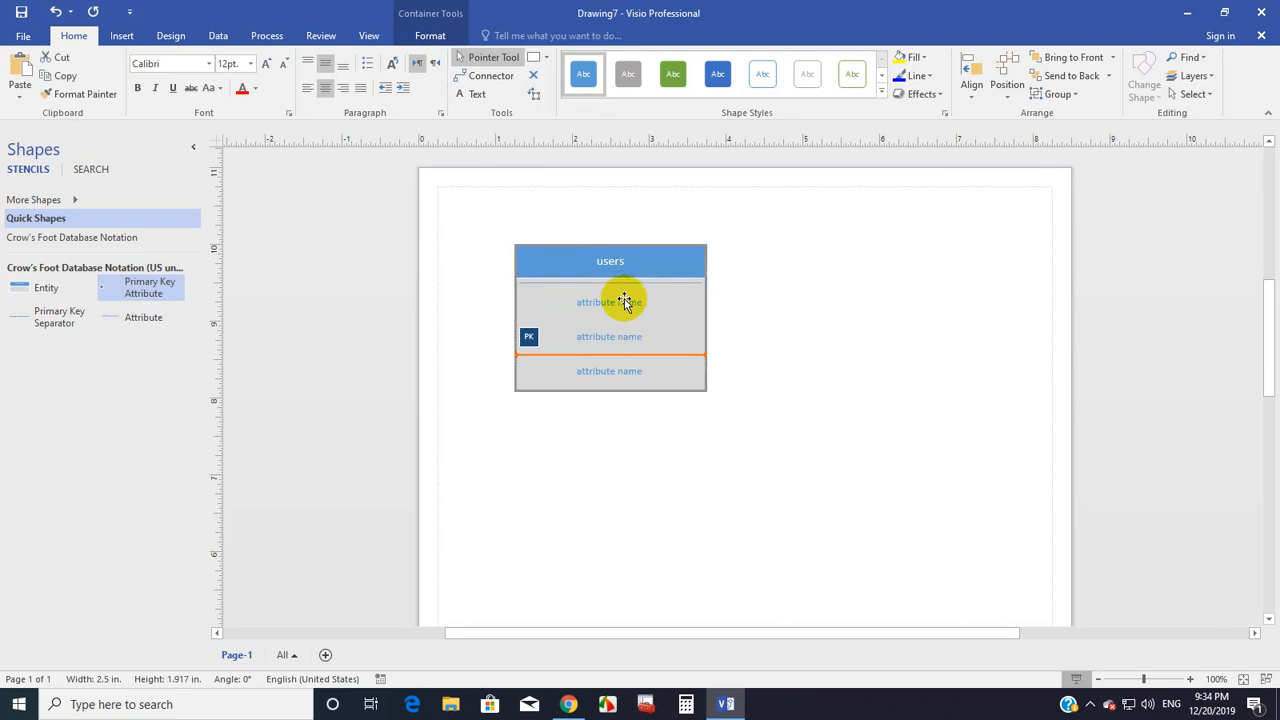
{"action": "type", "text": "us_"}
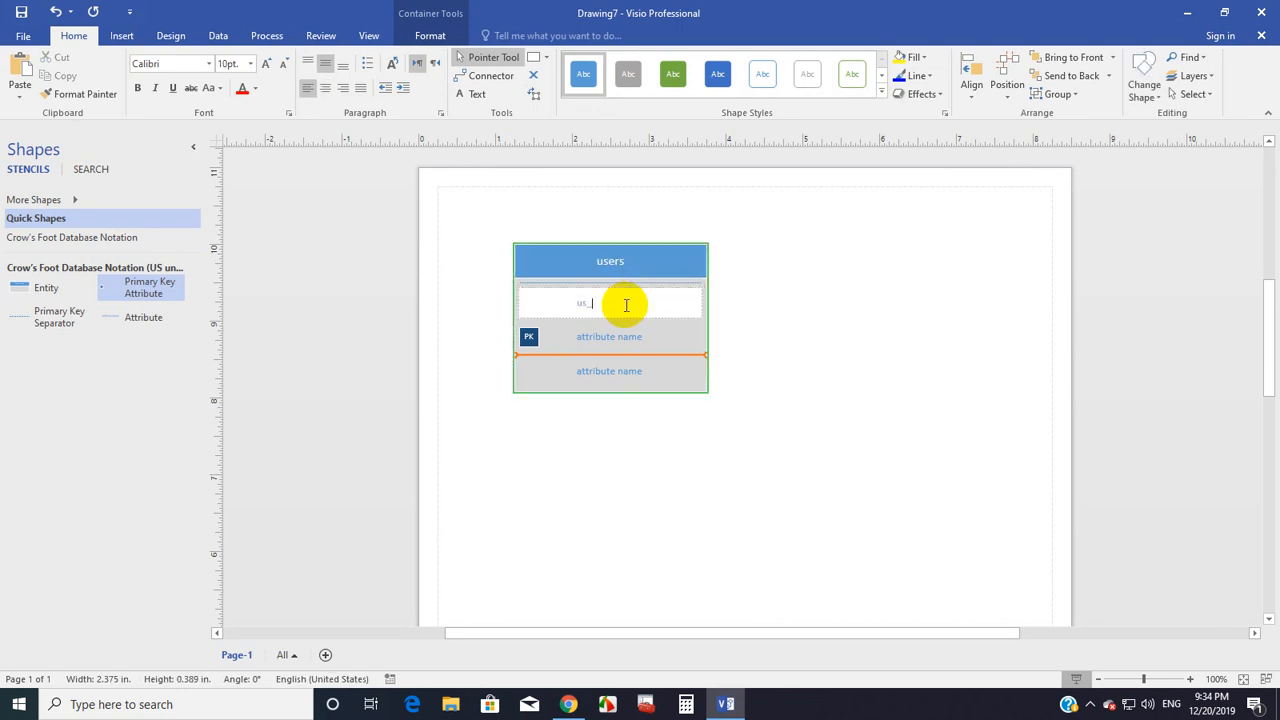
{"action": "type", "text": "id"}
Step: Move the primary key attribute above the us_id row and try to name it "us_id"
{"action": "left_click", "coordinate": [627, 337]}
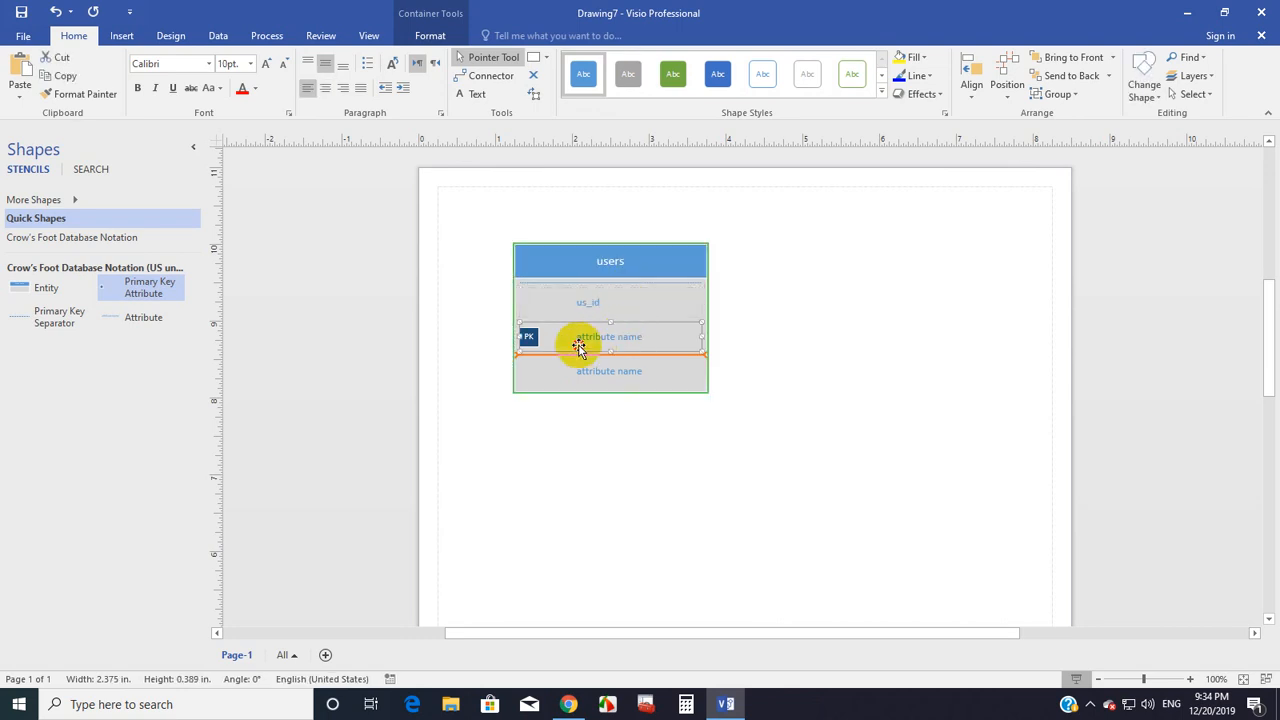
{"action": "left_click_drag", "start_coordinate": [578, 345], "coordinate": [571, 300]}
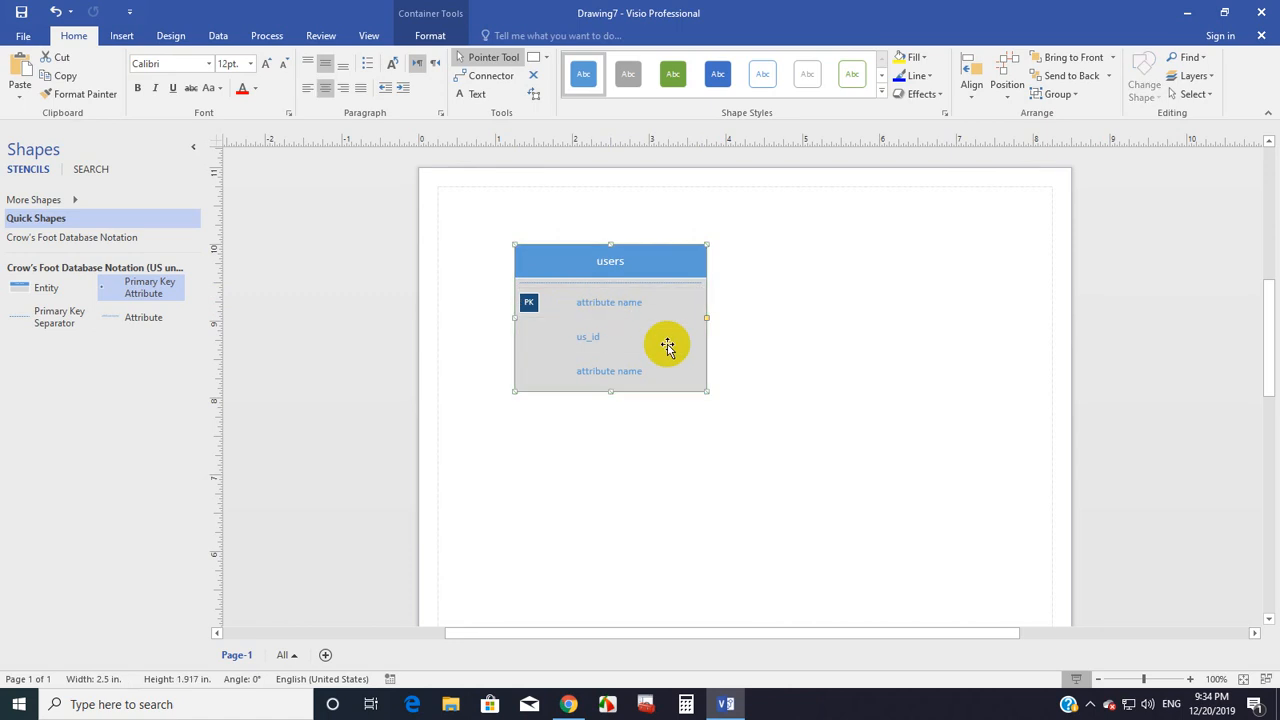
{"action": "type", "text": "us_id"}
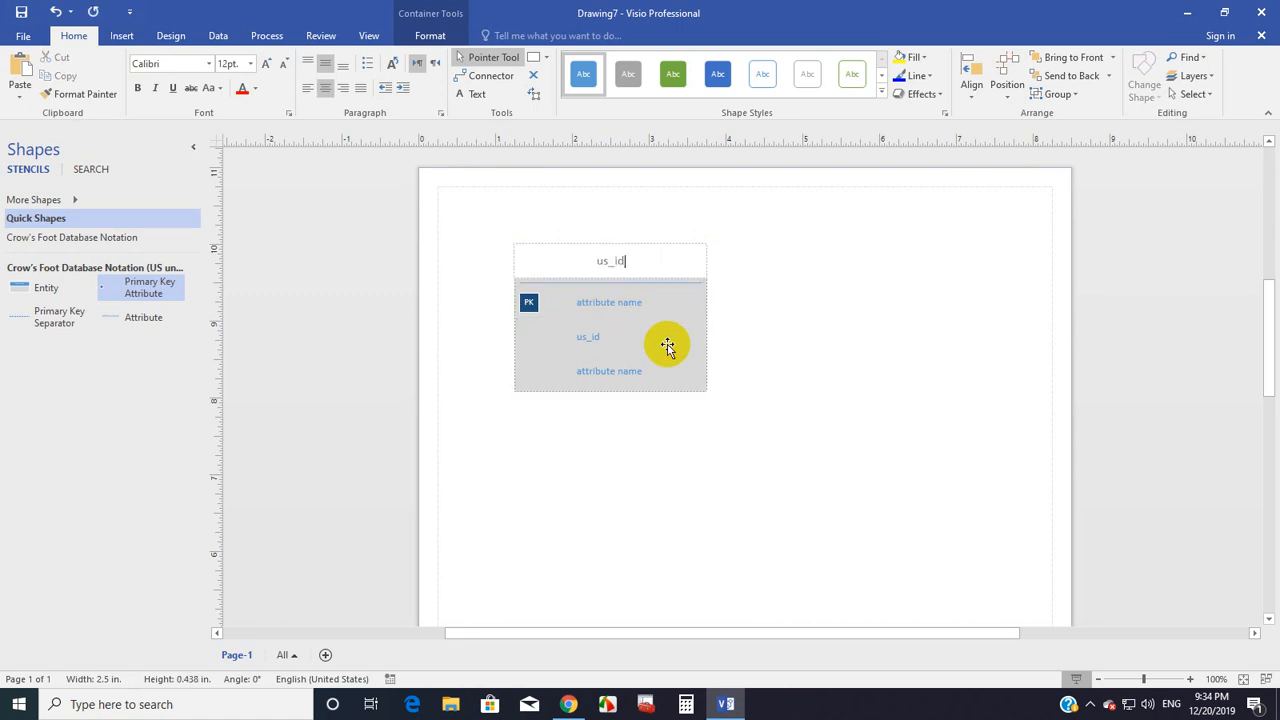
{"action": "left_click", "coordinate": [651, 343]}
Step: Change the entity's title back to "Users"
{"action": "left_click", "coordinate": [624, 264]}
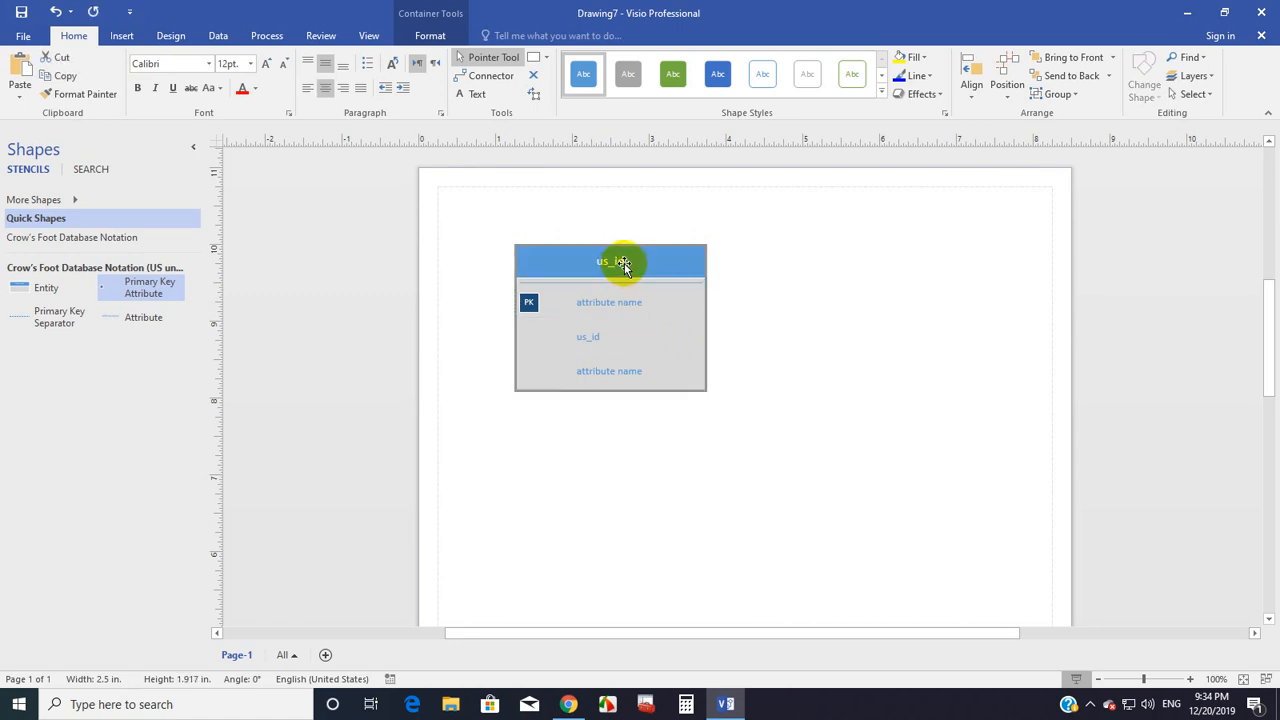
{"action": "double_click", "coordinate": [624, 264]}
{"action": "type", "text": "Usrs"}
{"action": "key", "text": "Escape"}
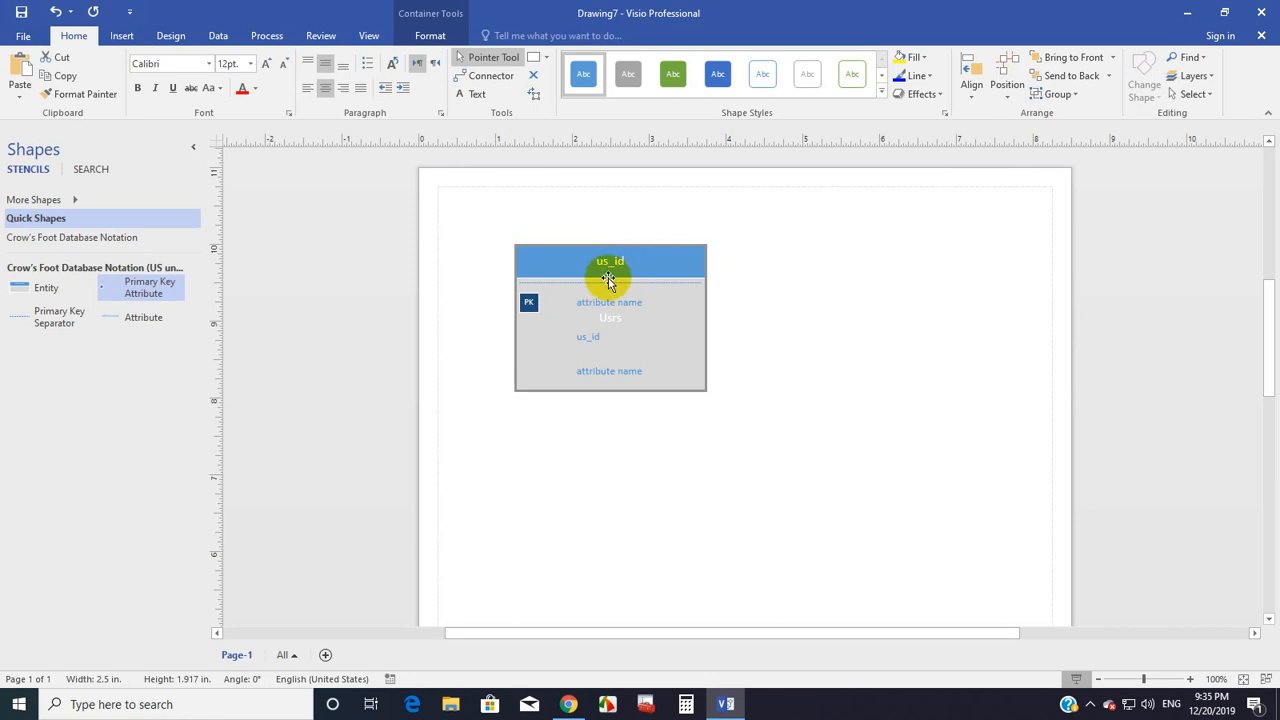
{"action": "left_click", "coordinate": [608, 262]}
{"action": "type", "text": "Users"}
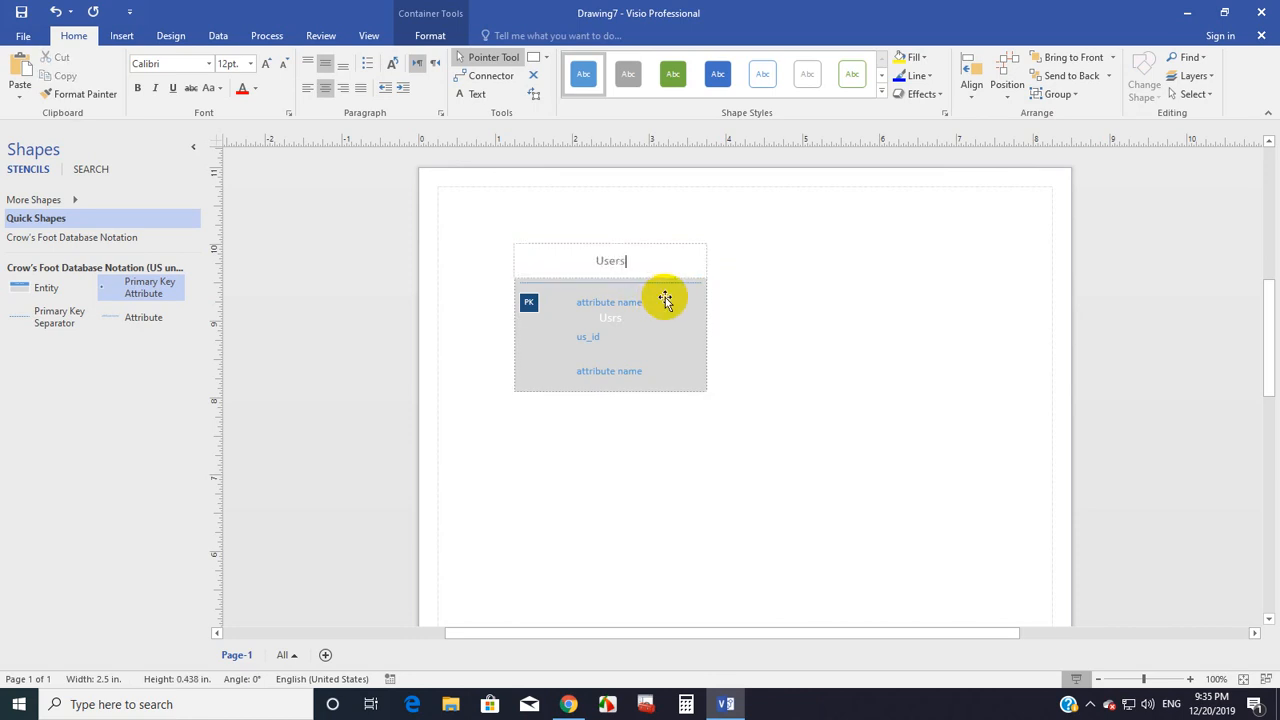
Step: Delete the whole Users entity from the page
{"action": "left_click", "coordinate": [623, 329]}
{"action": "left_click", "coordinate": [703, 321]}
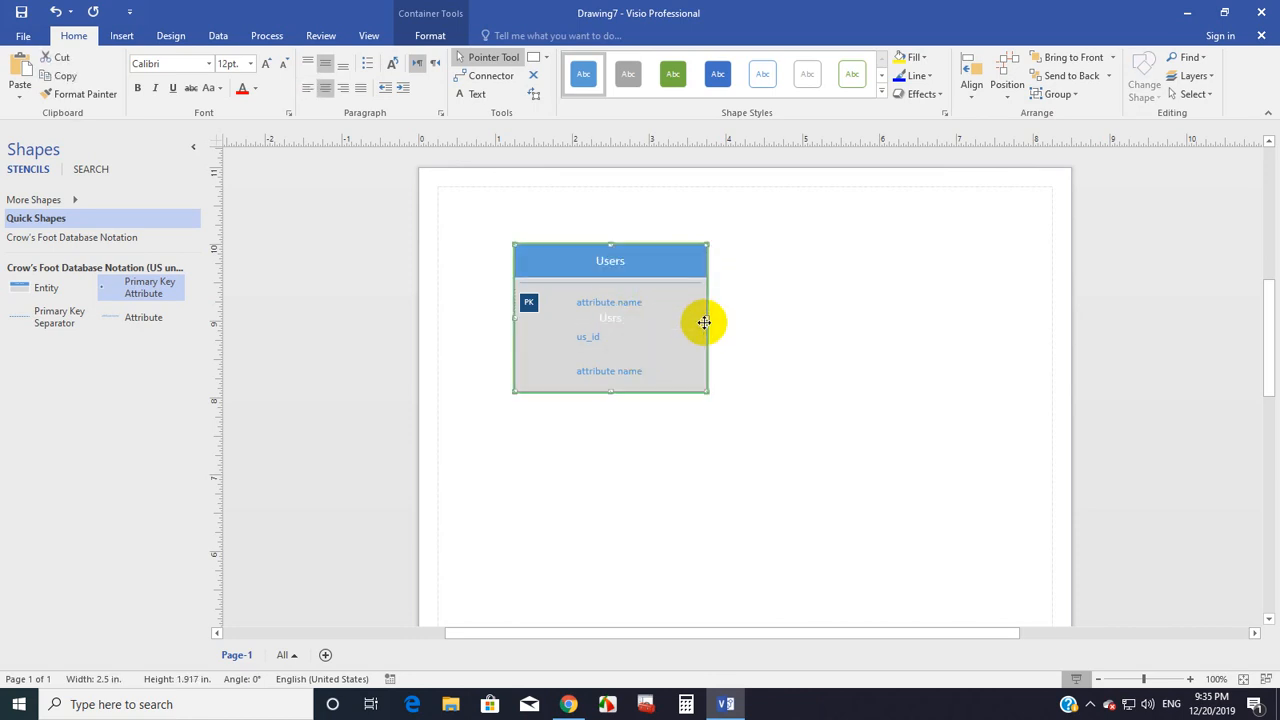
{"action": "key", "text": "Delete"}
Step: Place a new Entity shape near the upper-left corner of the page and title it "Users"
{"action": "left_click_drag", "start_coordinate": [45, 287], "coordinate": [577, 266]}
{"action": "type", "text": "Users"}
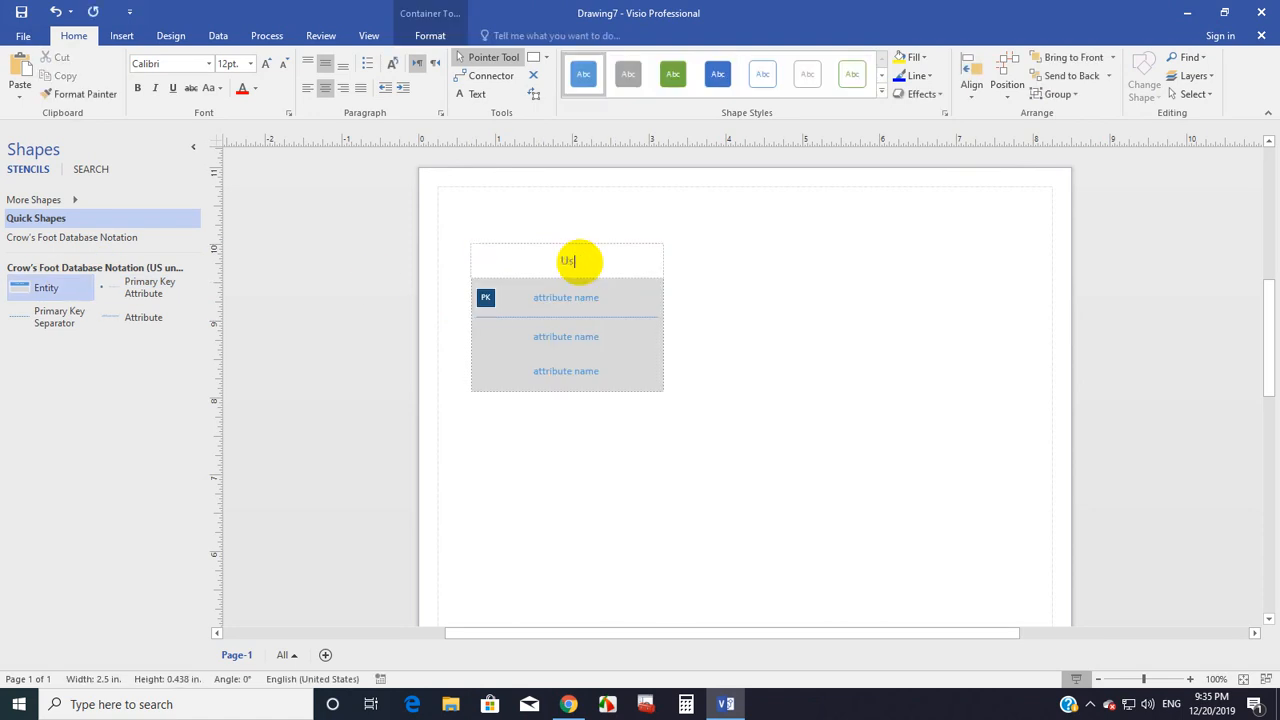
Step: Name the Users entity's primary key attribute "Us_id" and its two other attributes "Us_username" and "Us_password"
{"action": "left_click", "coordinate": [566, 300]}
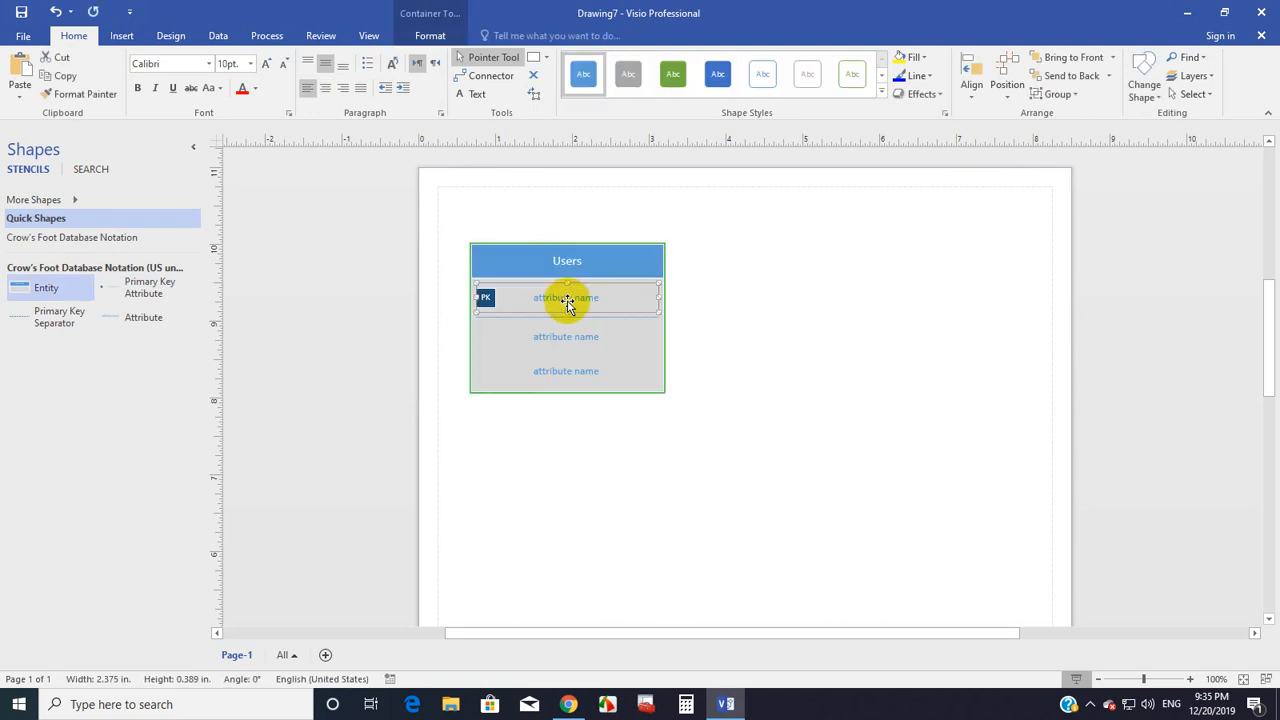
{"action": "type", "text": "Us_id"}
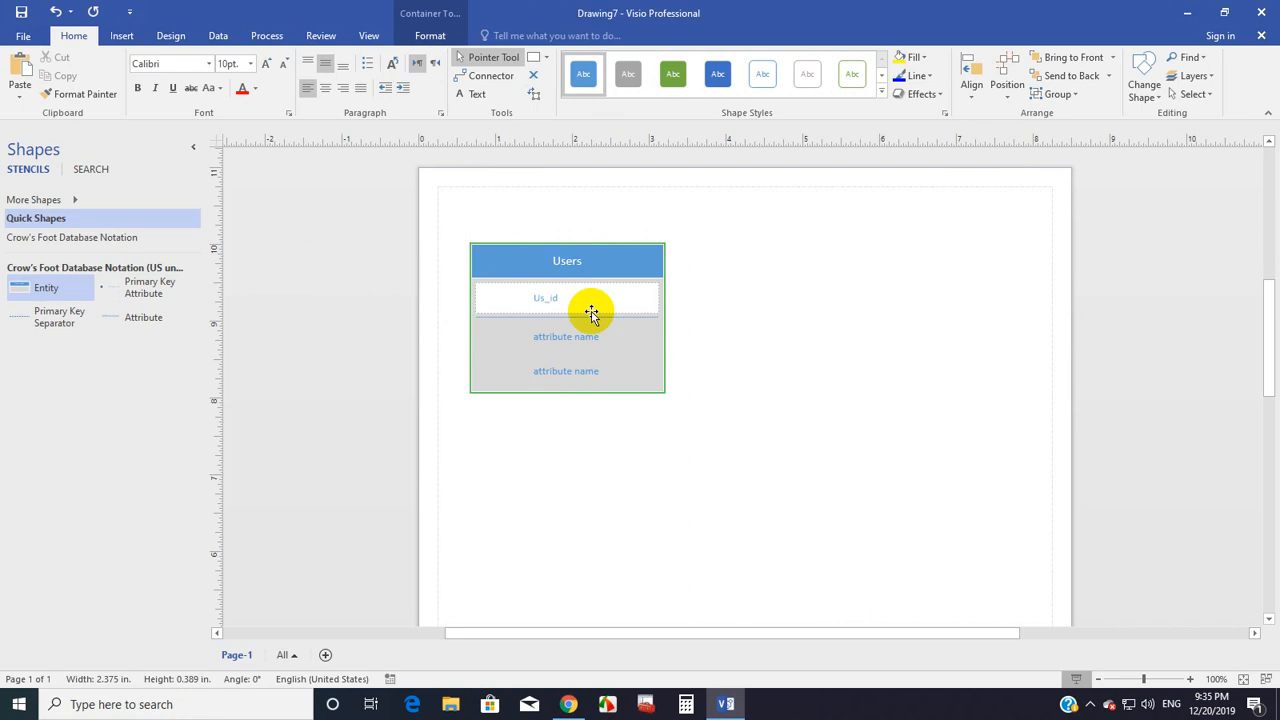
{"action": "left_click", "coordinate": [567, 337]}
{"action": "type", "text": "Us_user"}
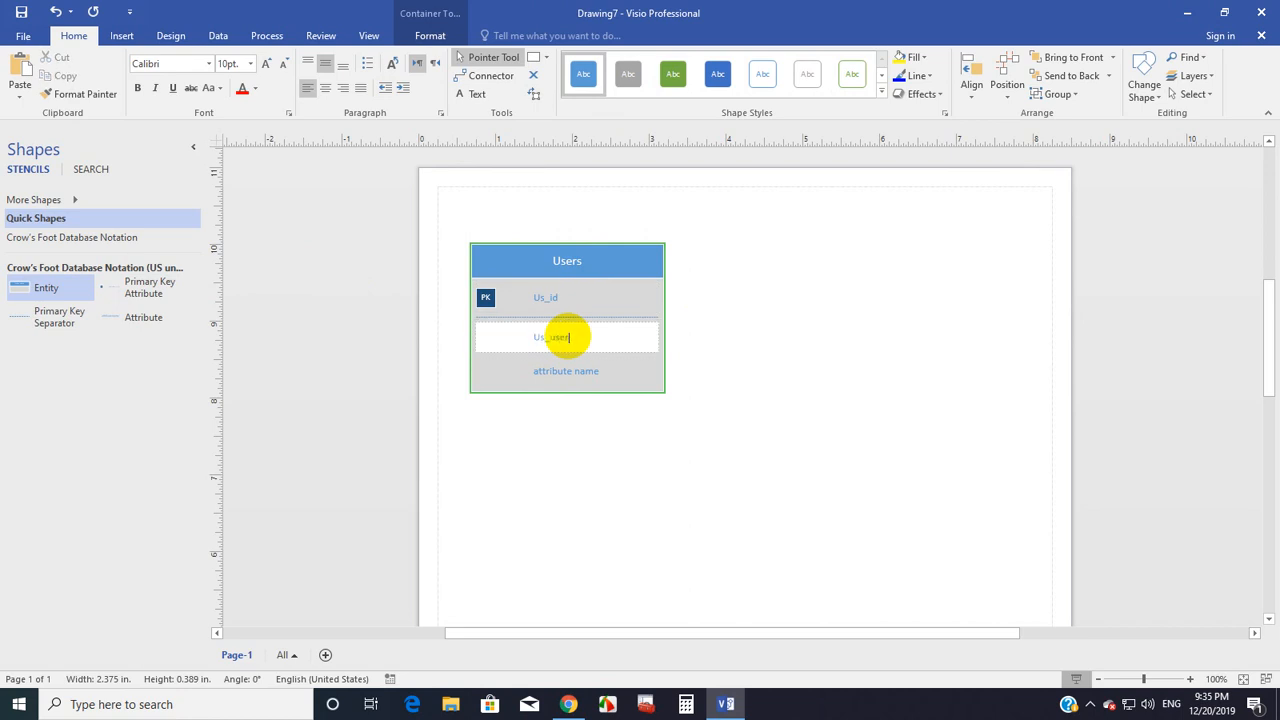
{"action": "type", "text": "name"}
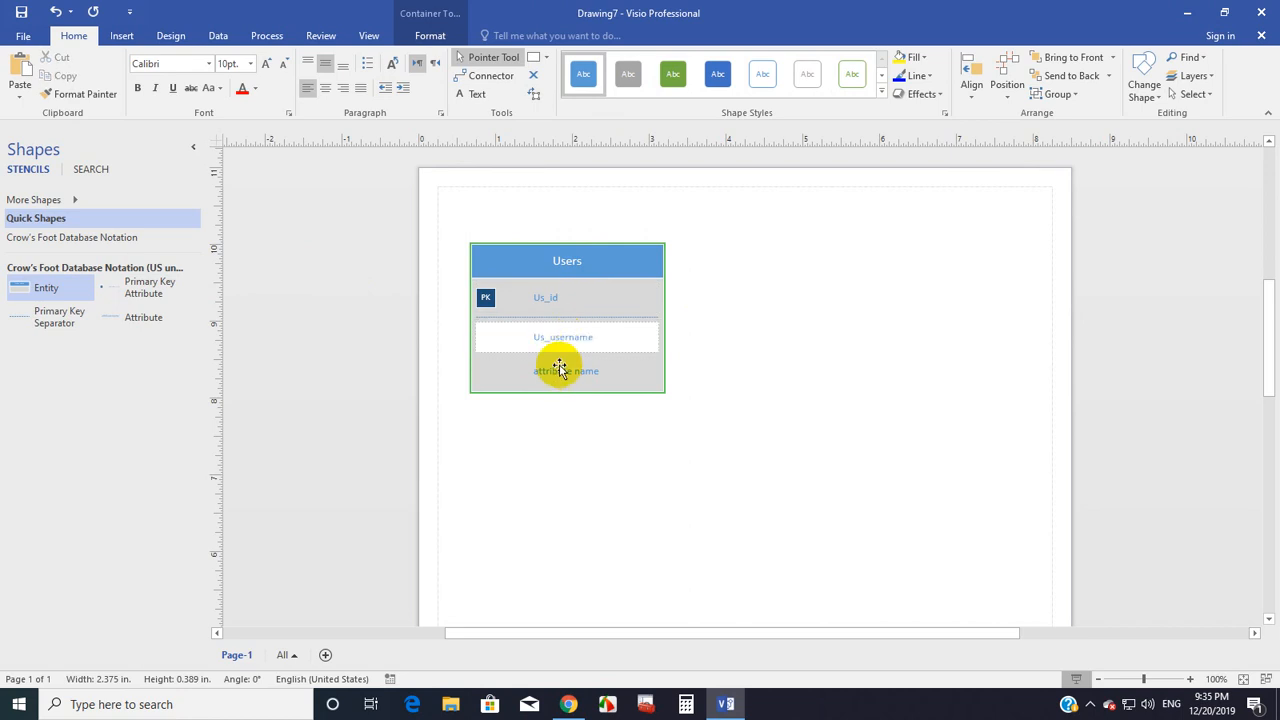
{"action": "left_click", "coordinate": [563, 371]}
{"action": "type", "text": "Us"}
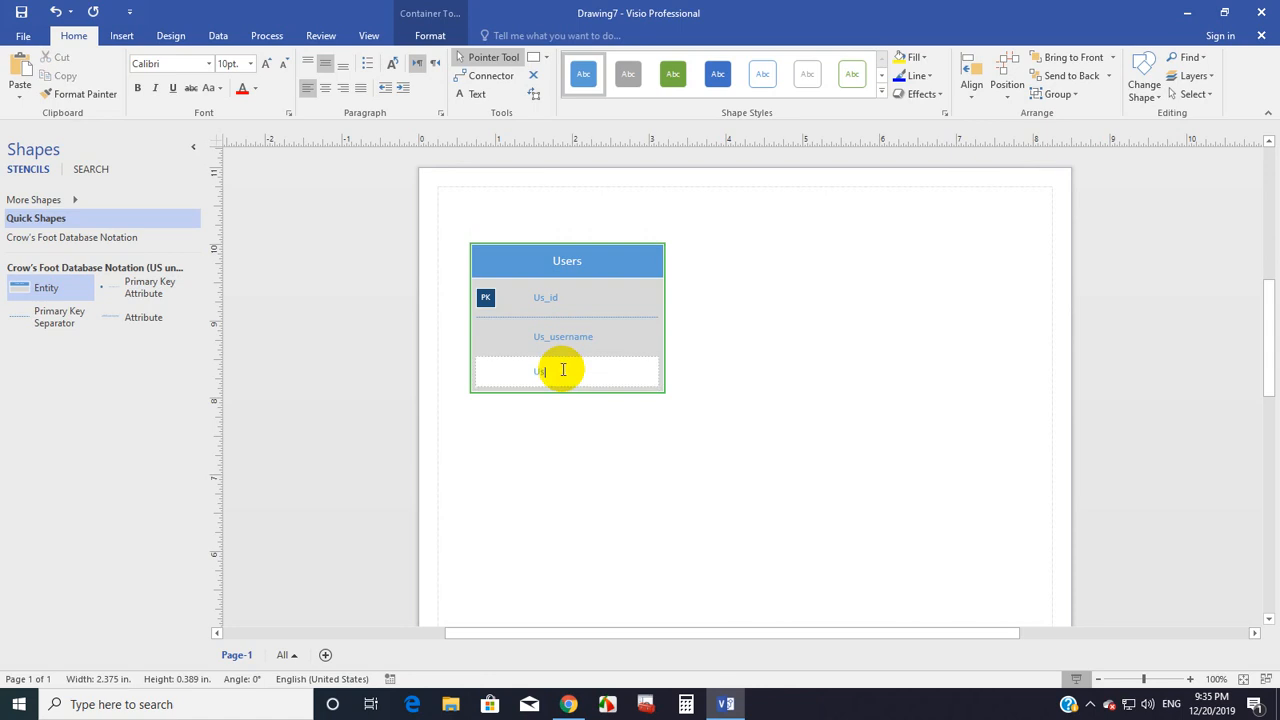
{"action": "type", "text": "_password"}
{"action": "left_click", "coordinate": [584, 454]}
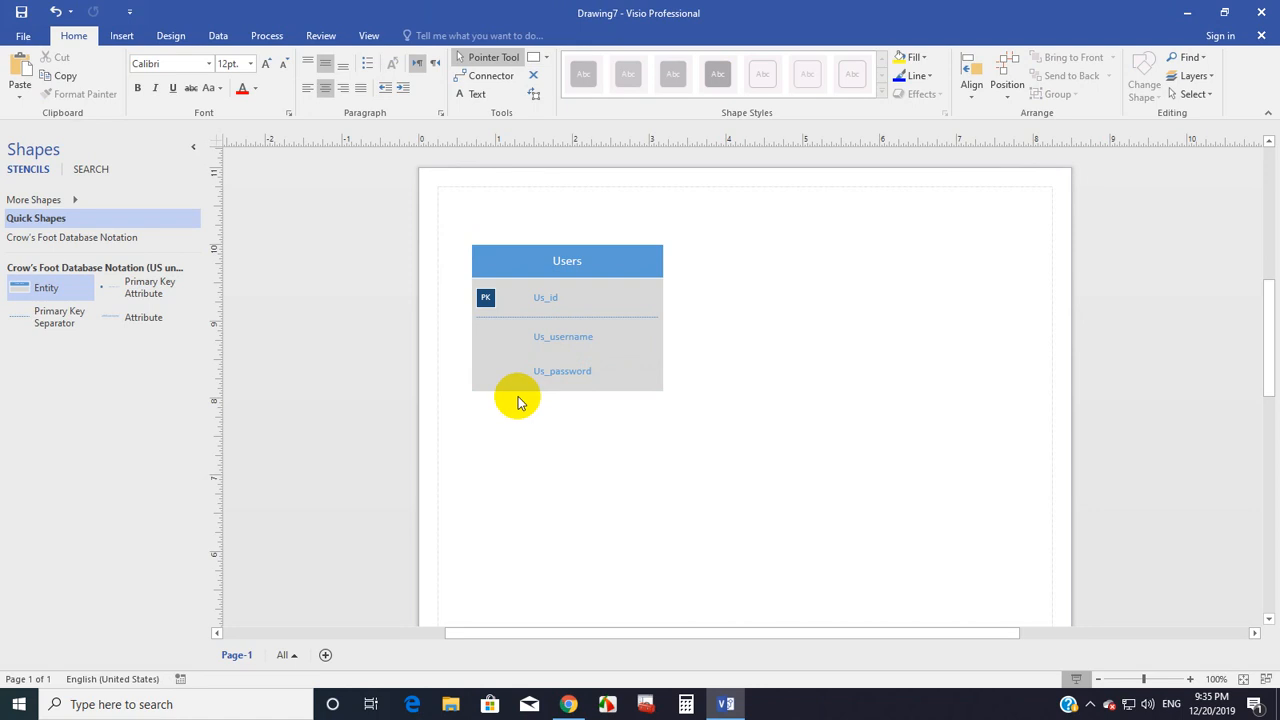
Step: Add a new attribute below Us_password in the Users entity and name it "status"
{"action": "left_click_drag", "start_coordinate": [140, 317], "coordinate": [590, 385]}
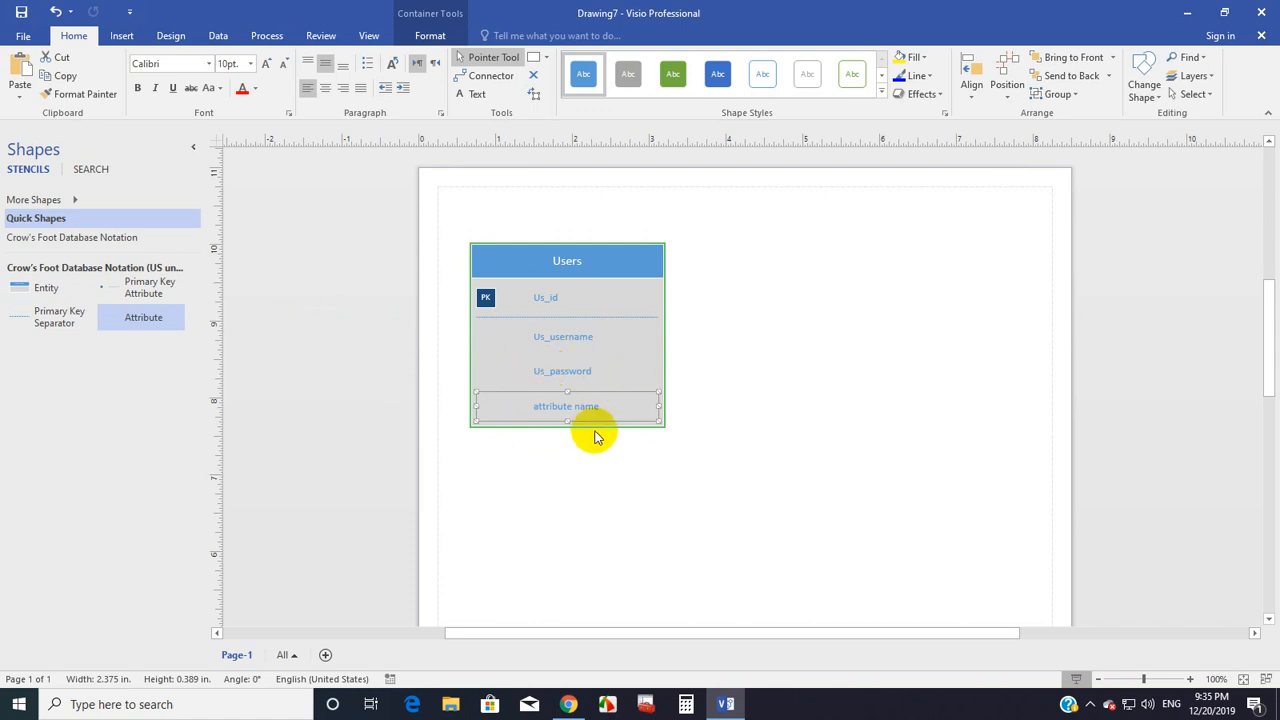
{"action": "left_click", "coordinate": [545, 317]}
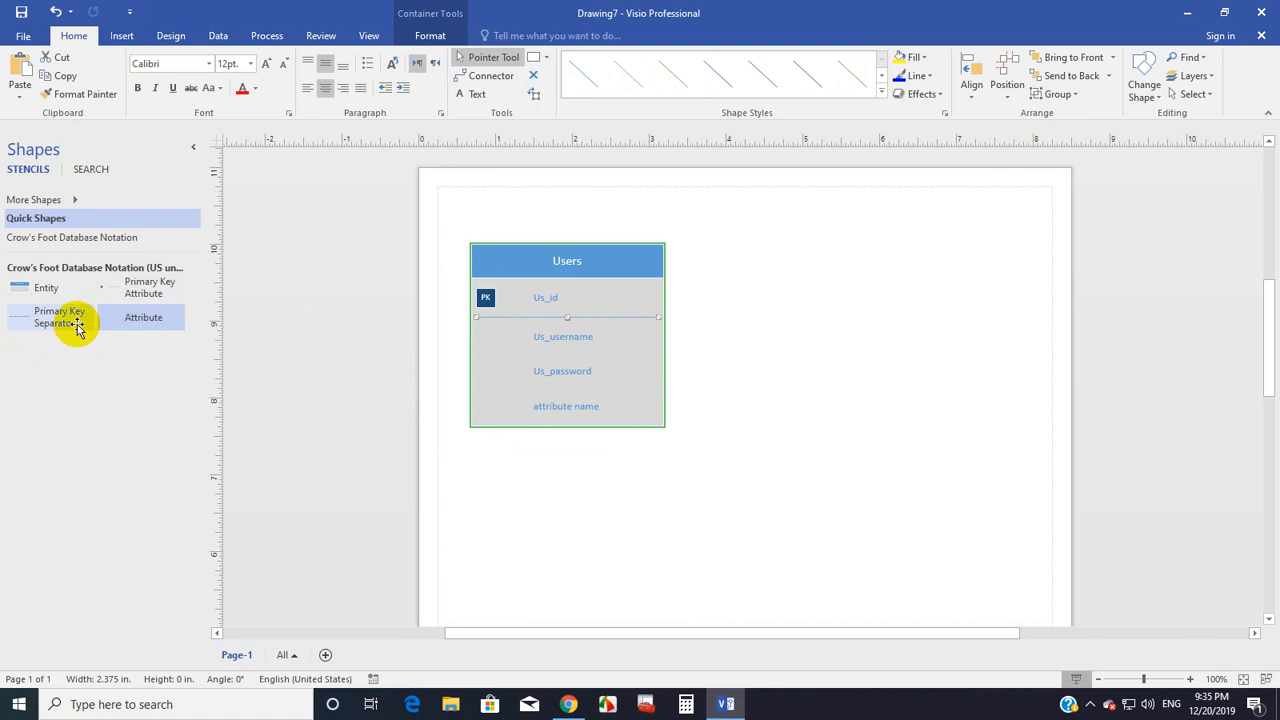
{"action": "left_click", "coordinate": [548, 368]}
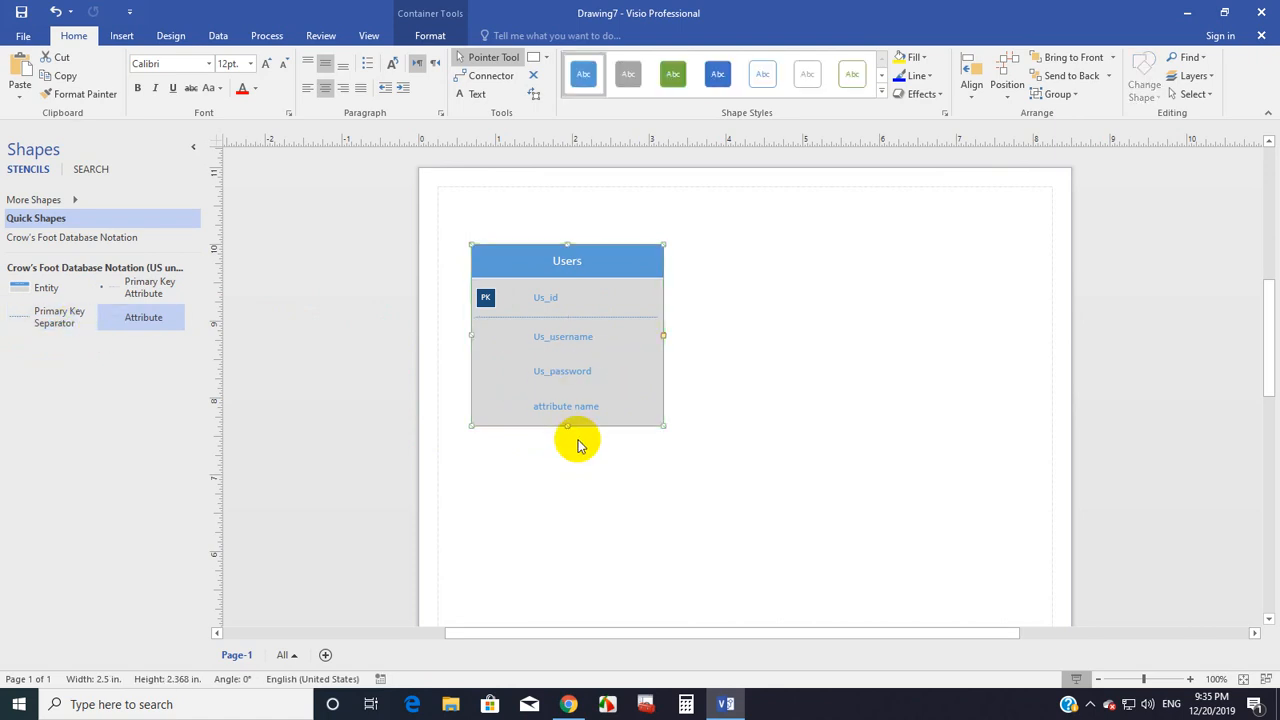
{"action": "left_click", "coordinate": [583, 416]}
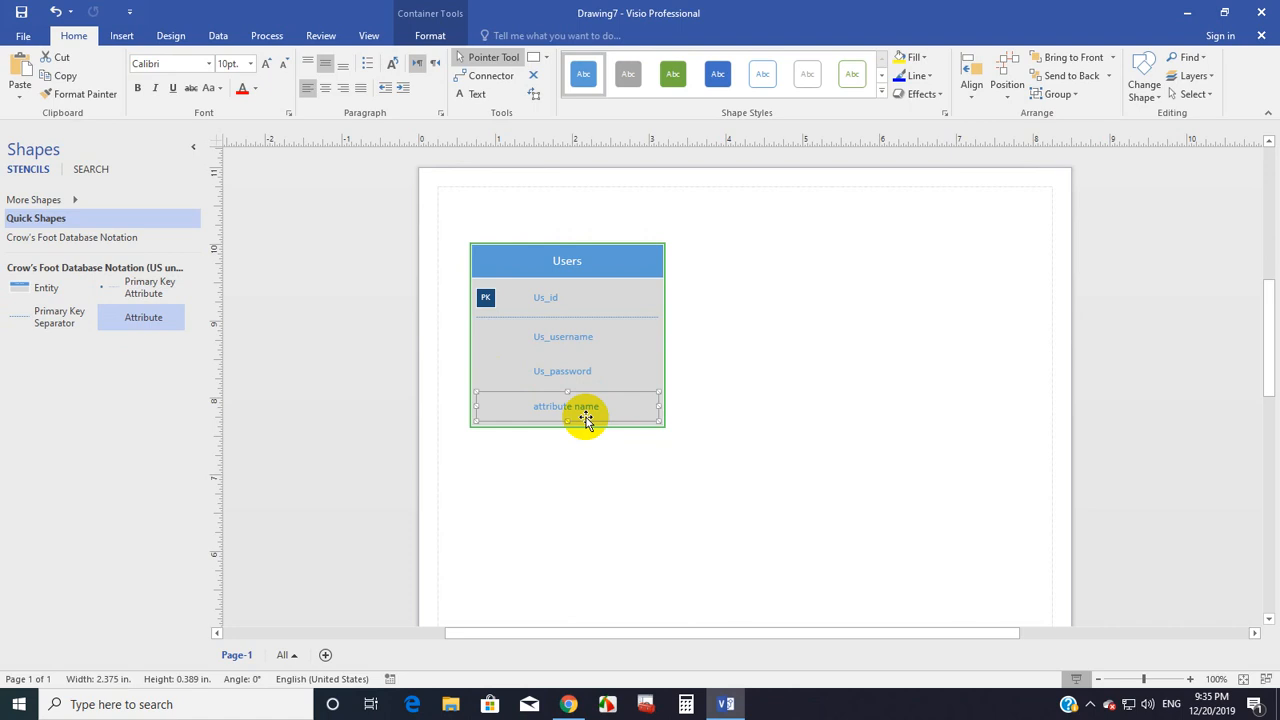
{"action": "type", "text": "U"}
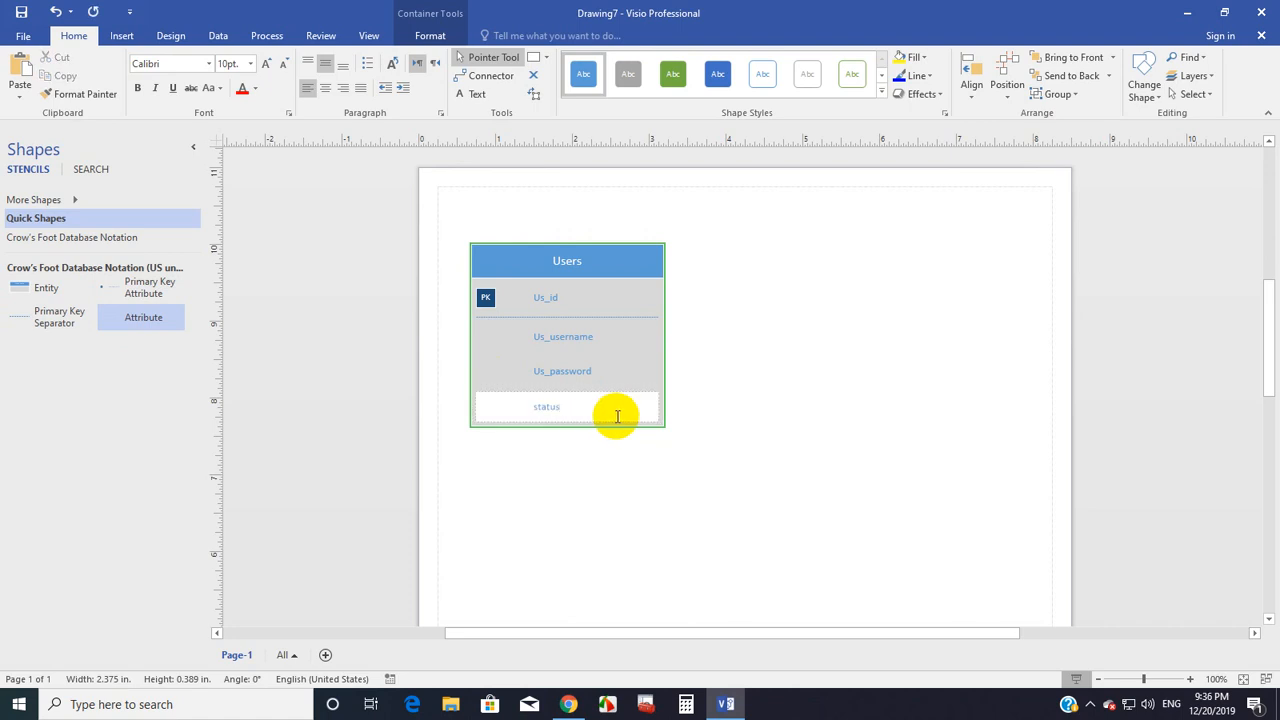
{"action": "left_click", "coordinate": [603, 476]}
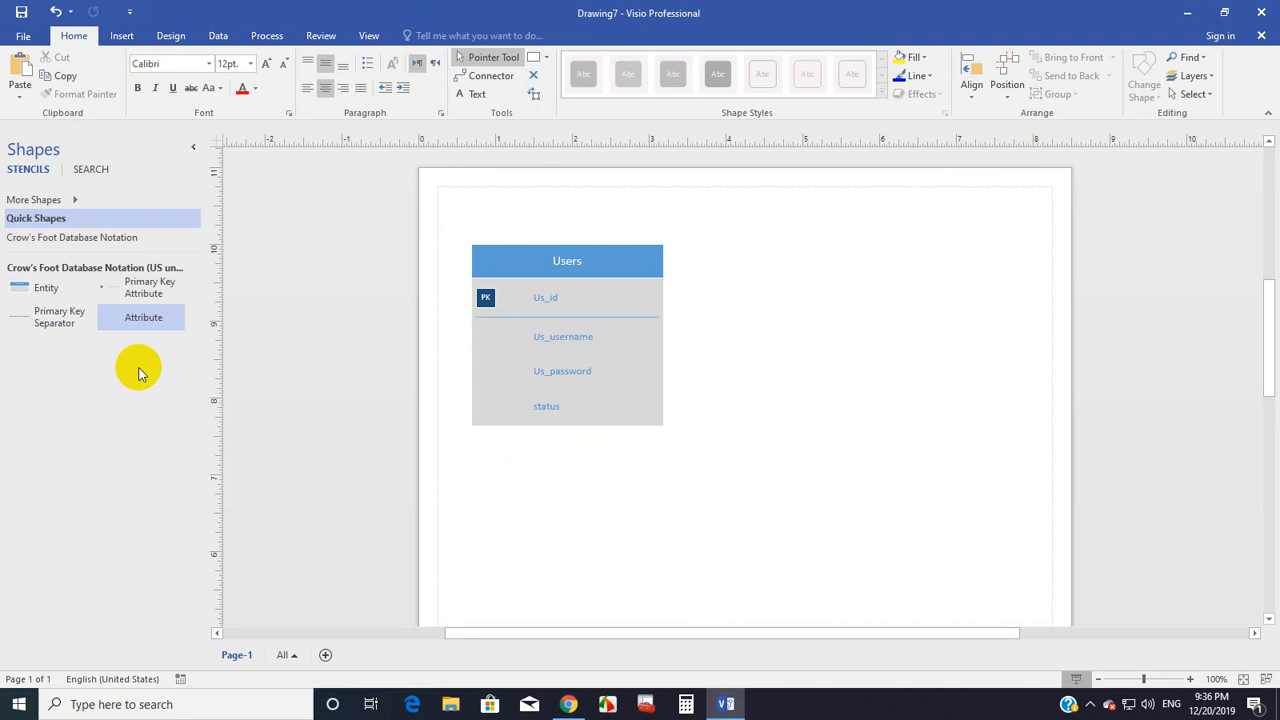
Step: Duplicate the Users entity with all its attributes and place the copy near the page's upper-right corner
{"action": "left_click", "coordinate": [592, 252]}
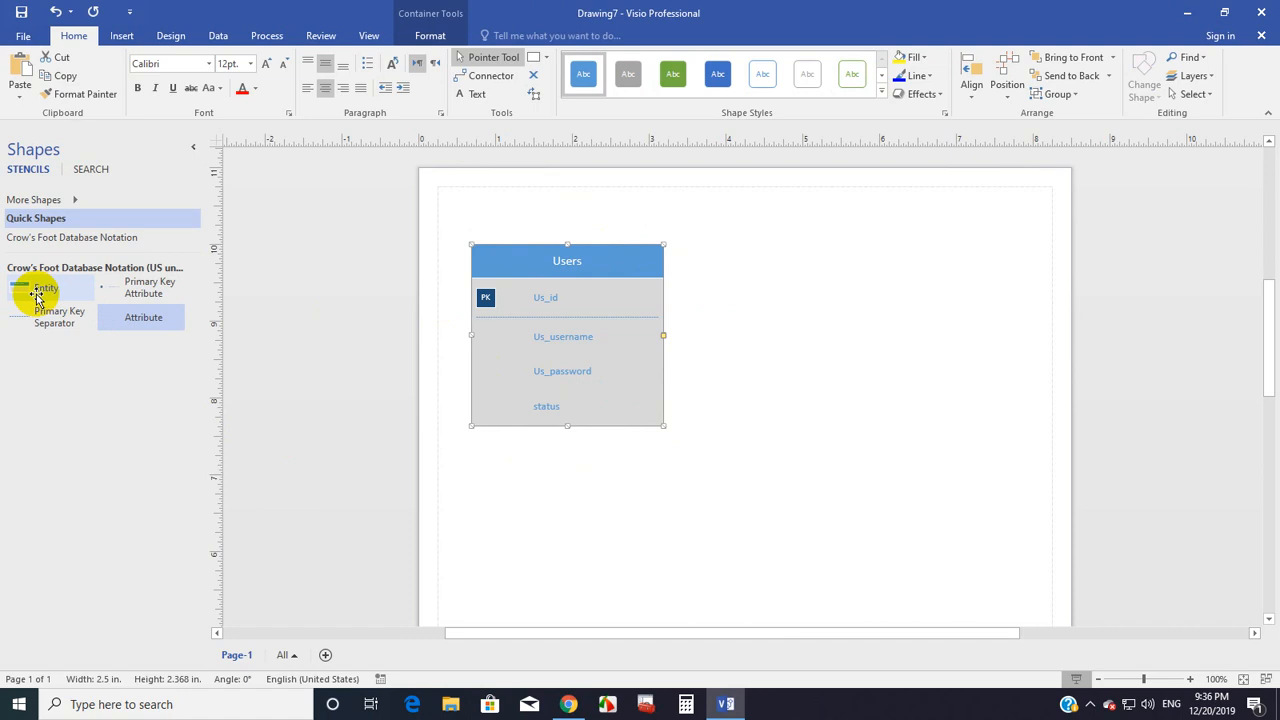
{"action": "left_click", "coordinate": [847, 305]}
{"action": "key", "text": "ctrl+v"}
{"action": "left_click_drag", "start_coordinate": [606, 284], "coordinate": [865, 235]}
{"action": "left_click", "coordinate": [817, 490]}
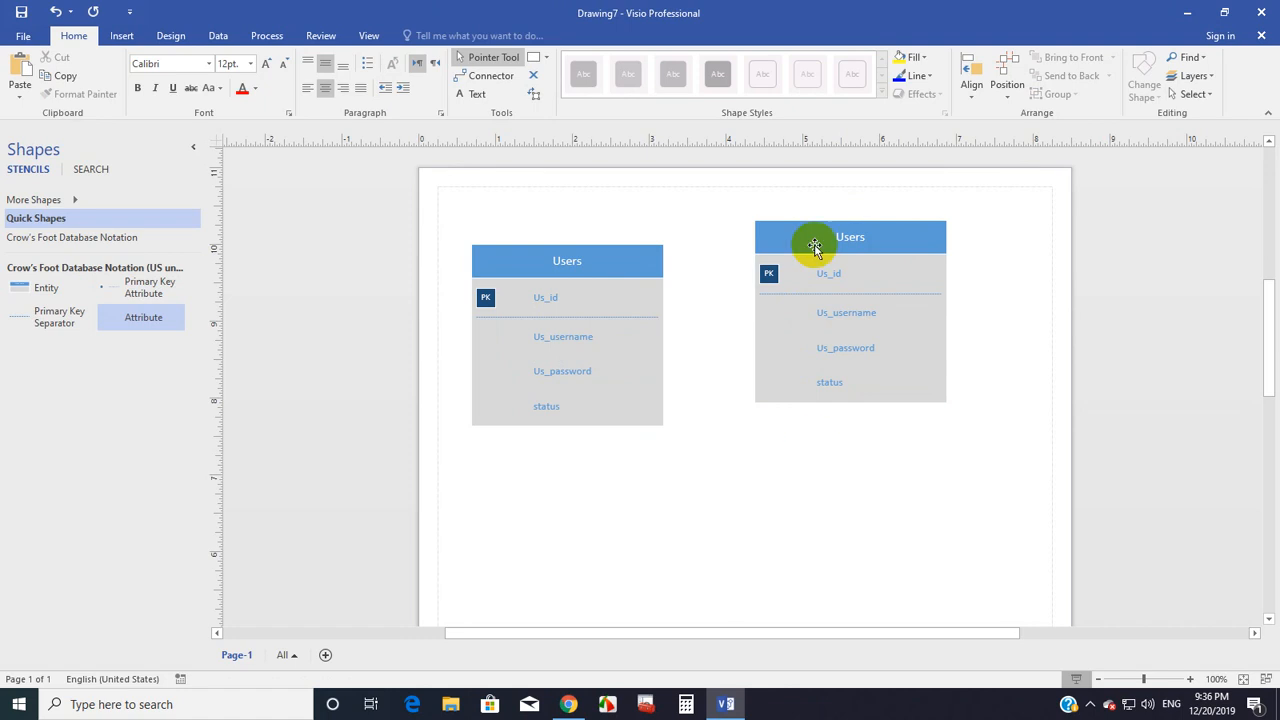
Step: Change the title of the copied entity to "Users Details"
{"action": "left_click", "coordinate": [845, 237]}
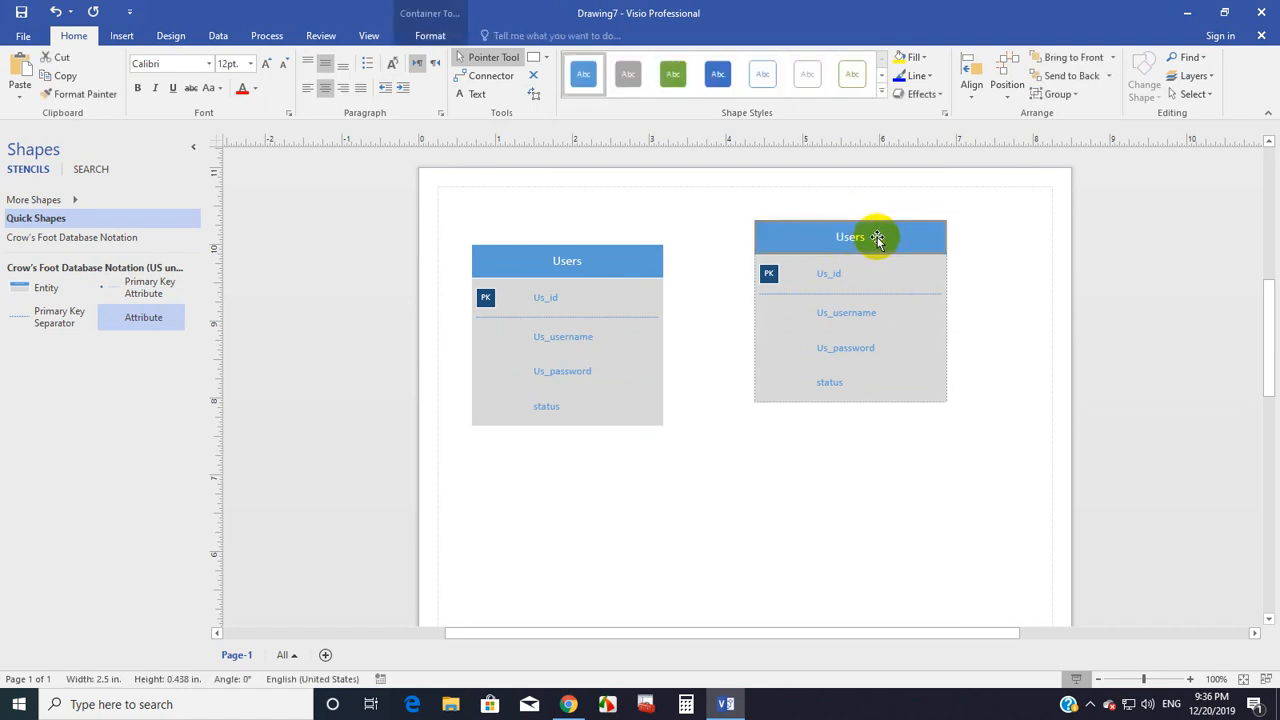
{"action": "double_click", "coordinate": [857, 237]}
{"action": "type", "text": "Users"}
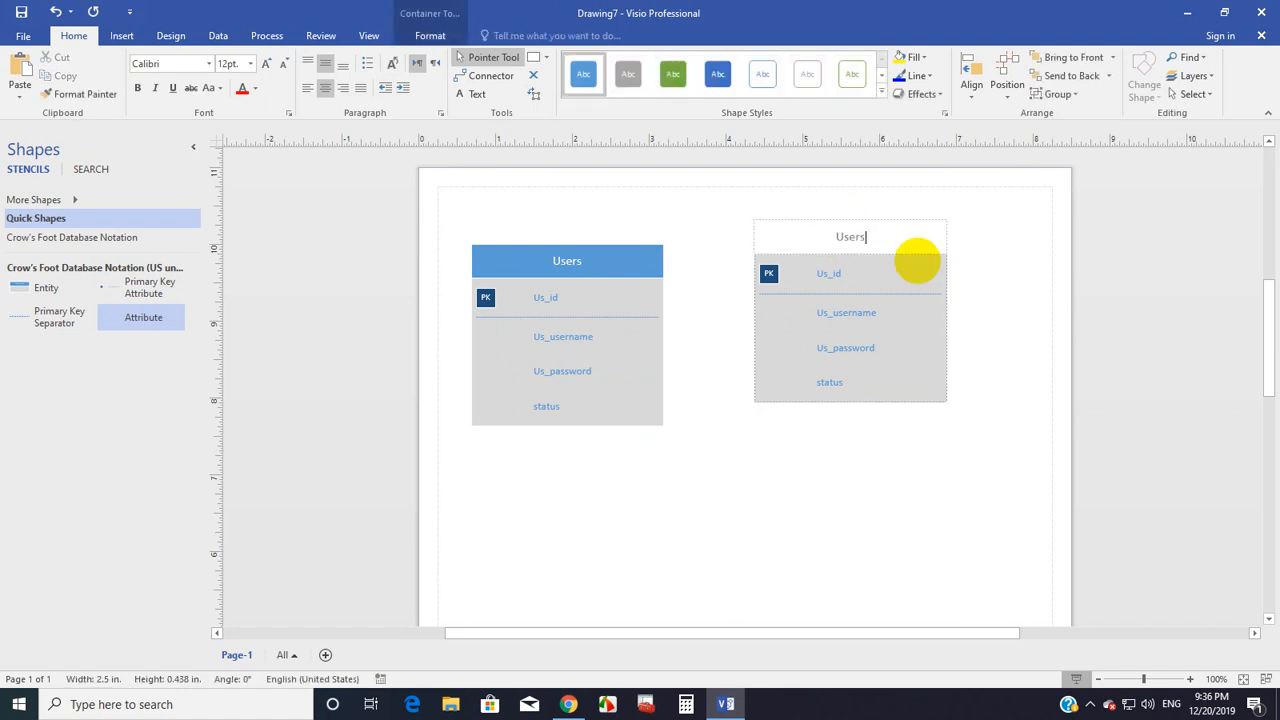
{"action": "type", "text": " Details"}
{"action": "left_click", "coordinate": [672, 323]}
{"action": "left_click", "coordinate": [645, 328]}
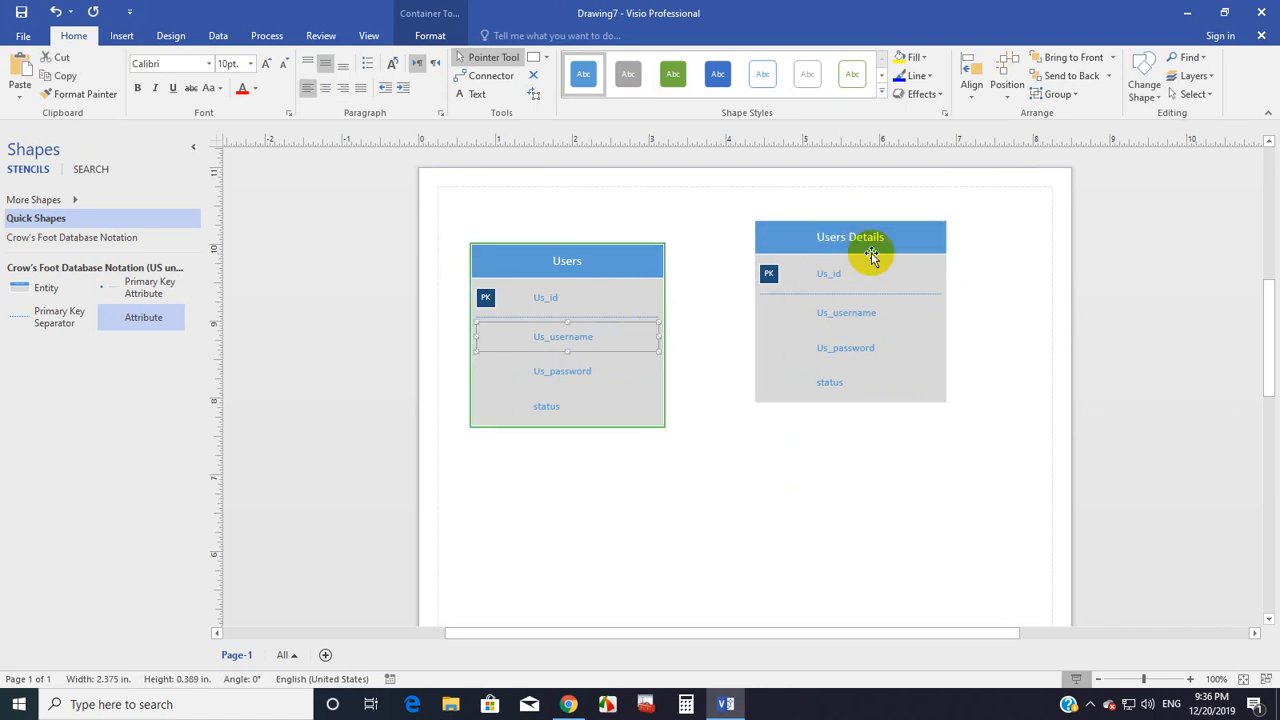
{"action": "left_click", "coordinate": [914, 237]}
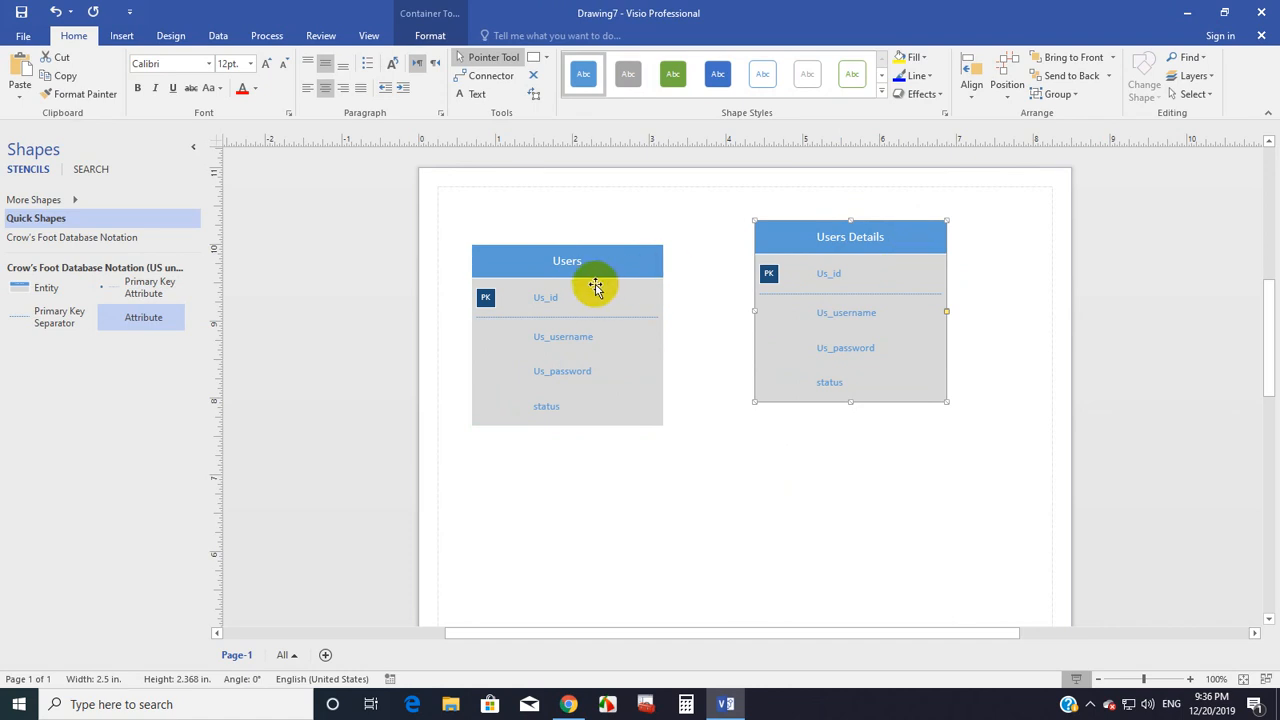
{"action": "left_click", "coordinate": [852, 281]}
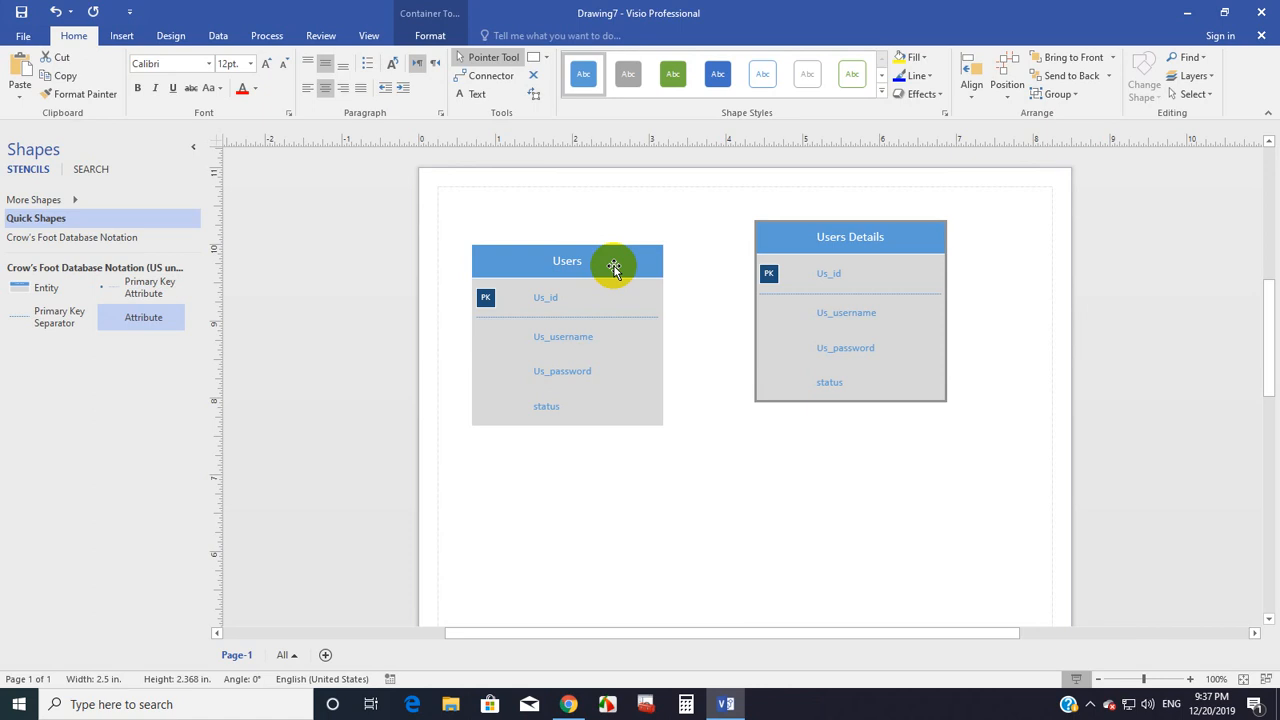
{"action": "left_click", "coordinate": [650, 328]}
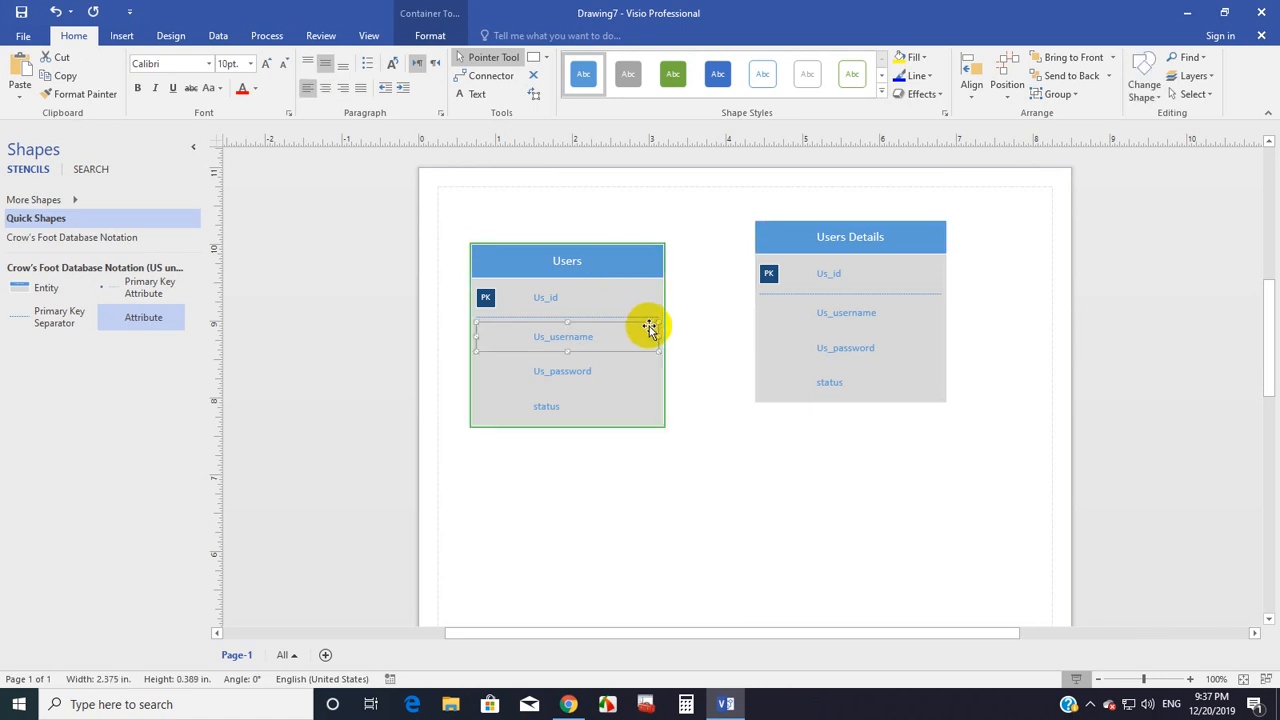
{"action": "left_click", "coordinate": [641, 269]}
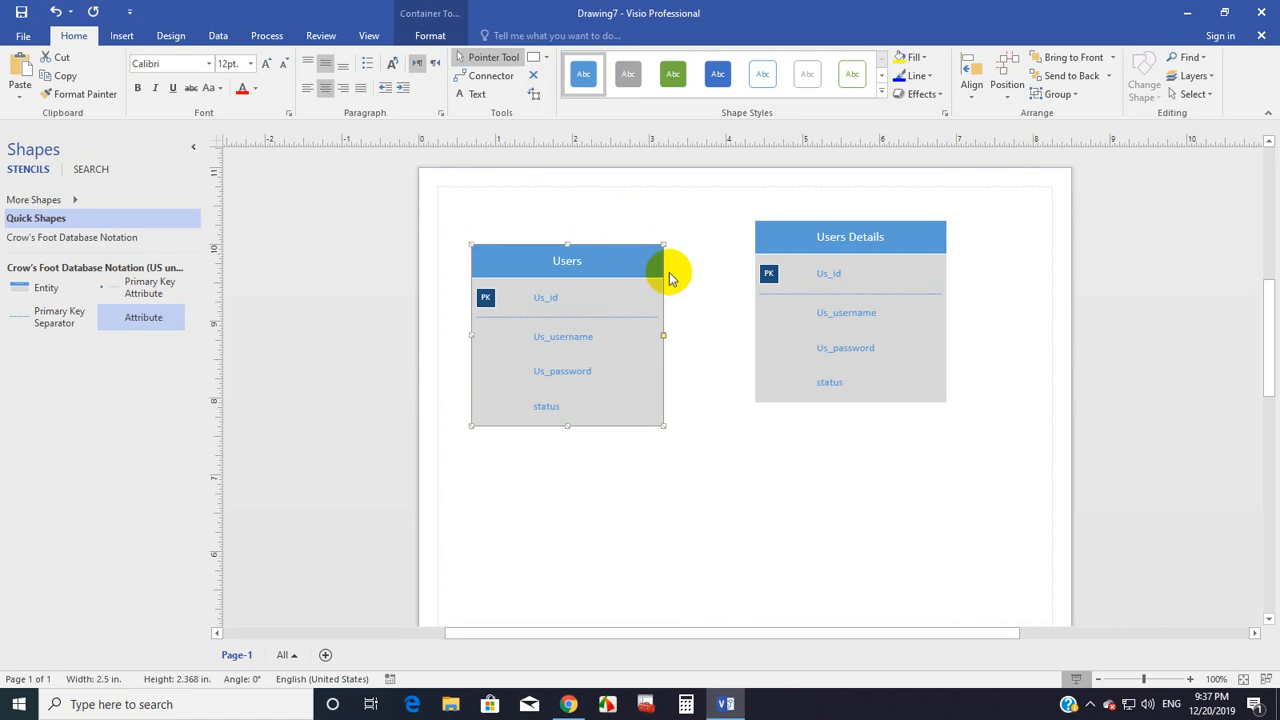
{"action": "left_click", "coordinate": [916, 251]}
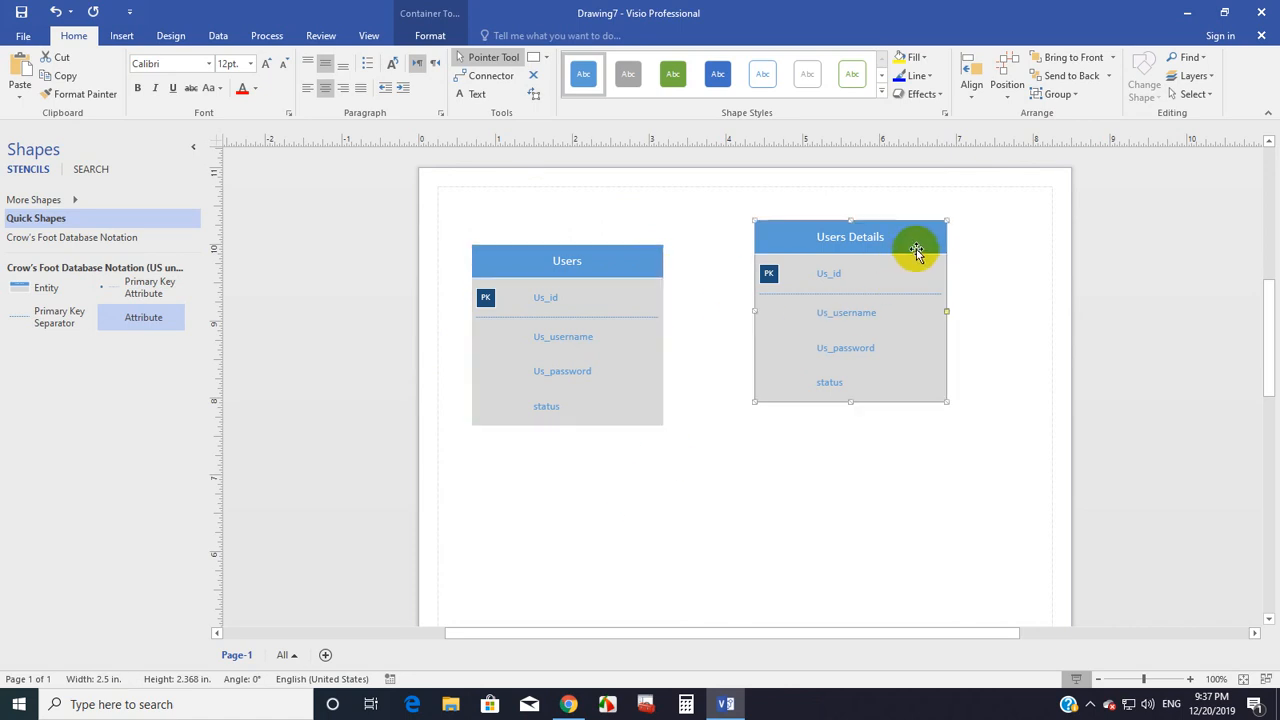
Step: Add another attribute below status in the Users entity and name it "u_id"
{"action": "left_click", "coordinate": [588, 418]}
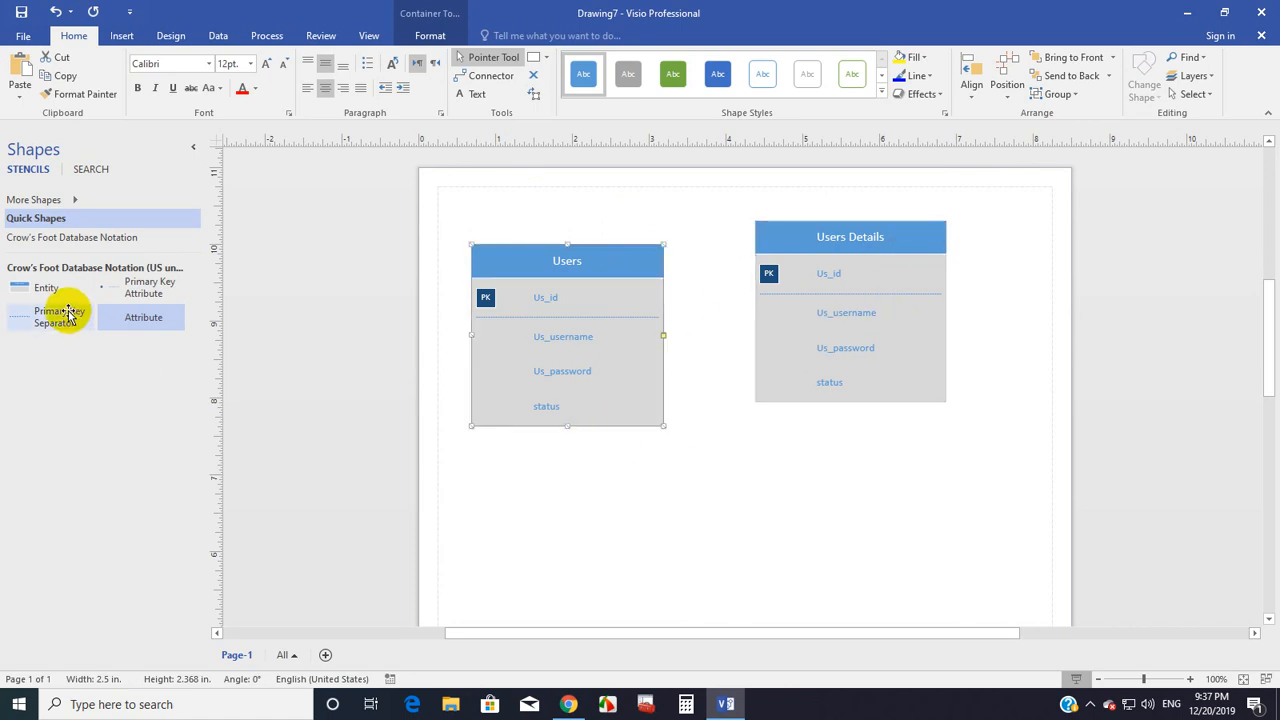
{"action": "left_click_drag", "start_coordinate": [143, 317], "coordinate": [563, 437]}
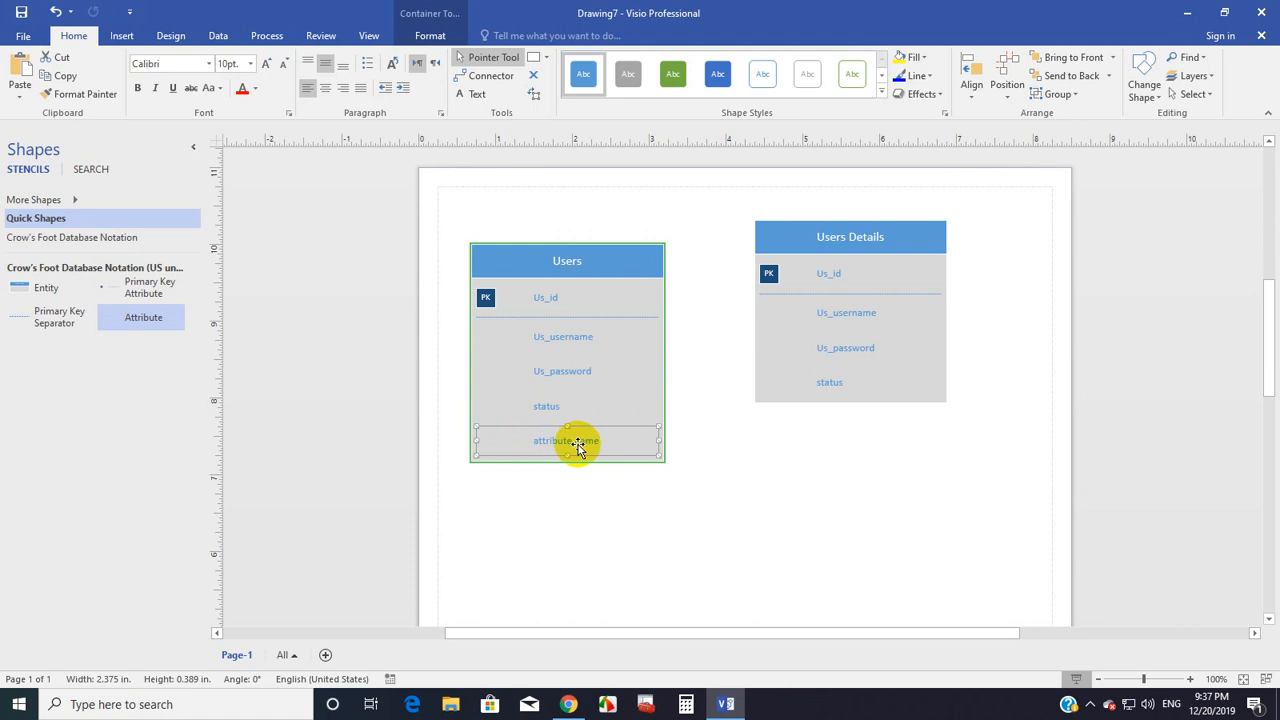
{"action": "left_click", "coordinate": [572, 452]}
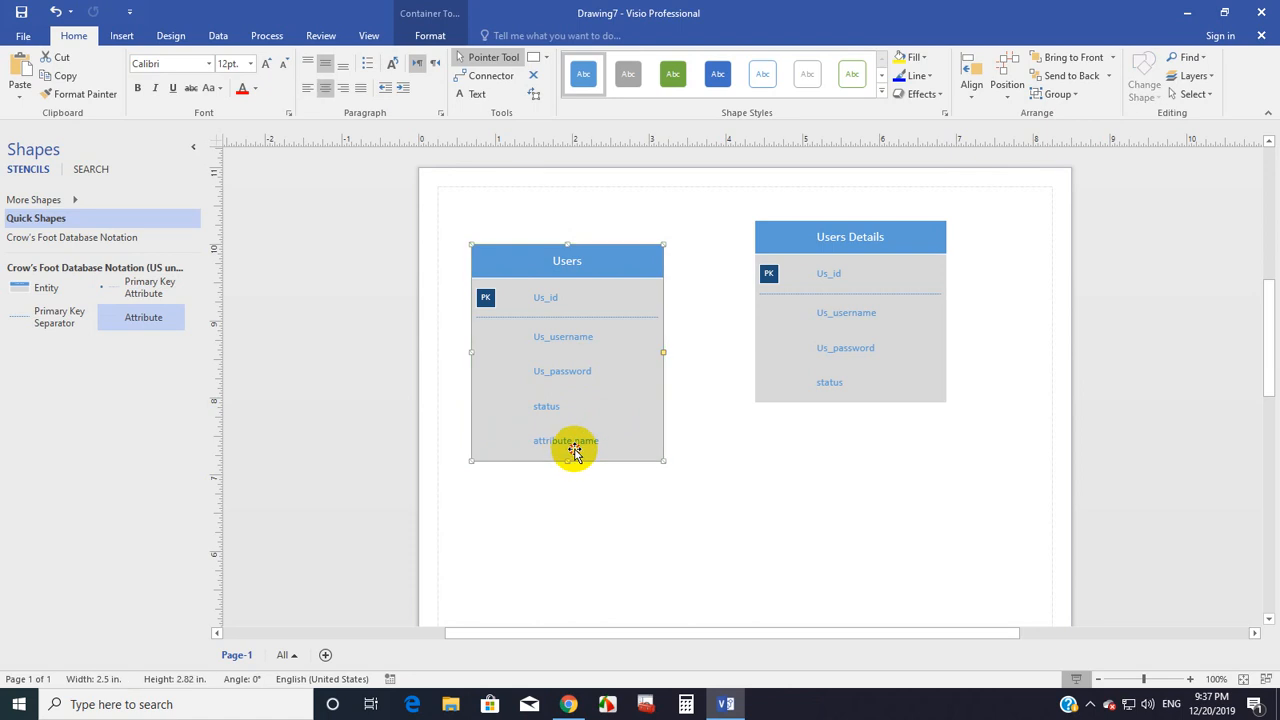
{"action": "left_click", "coordinate": [577, 445]}
{"action": "type", "text": "u_id"}
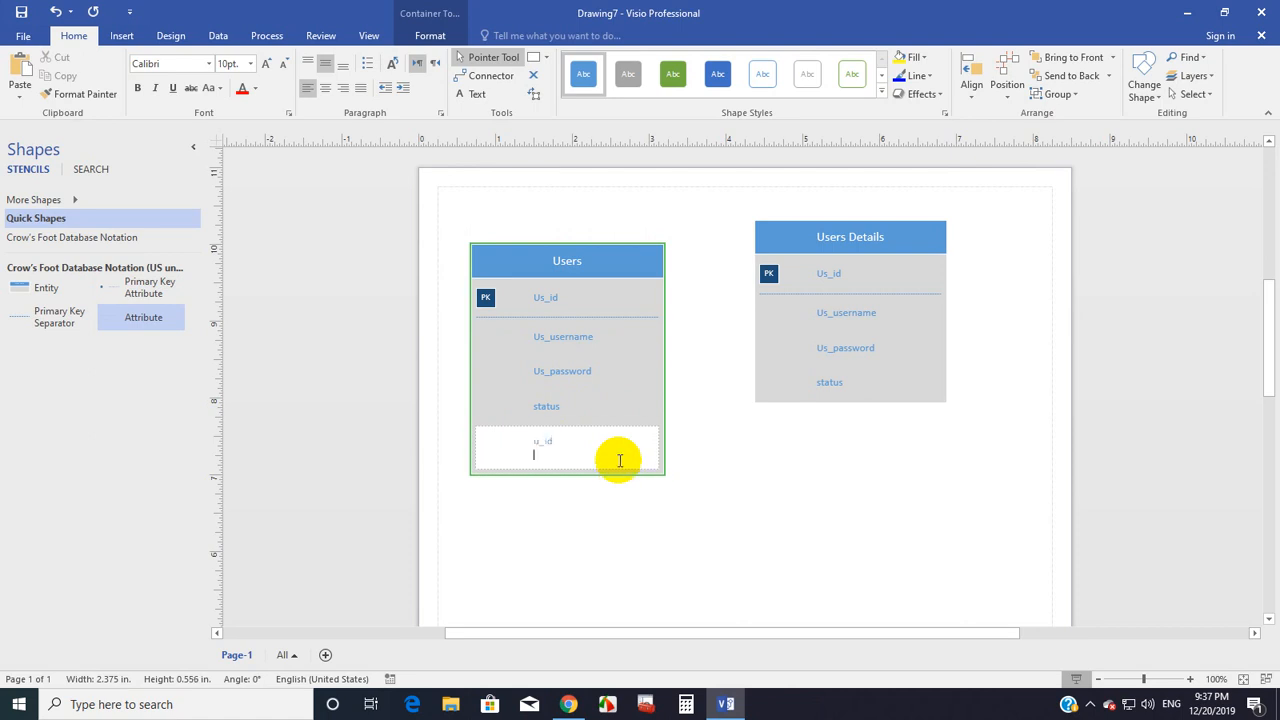
{"action": "left_click", "coordinate": [706, 513]}
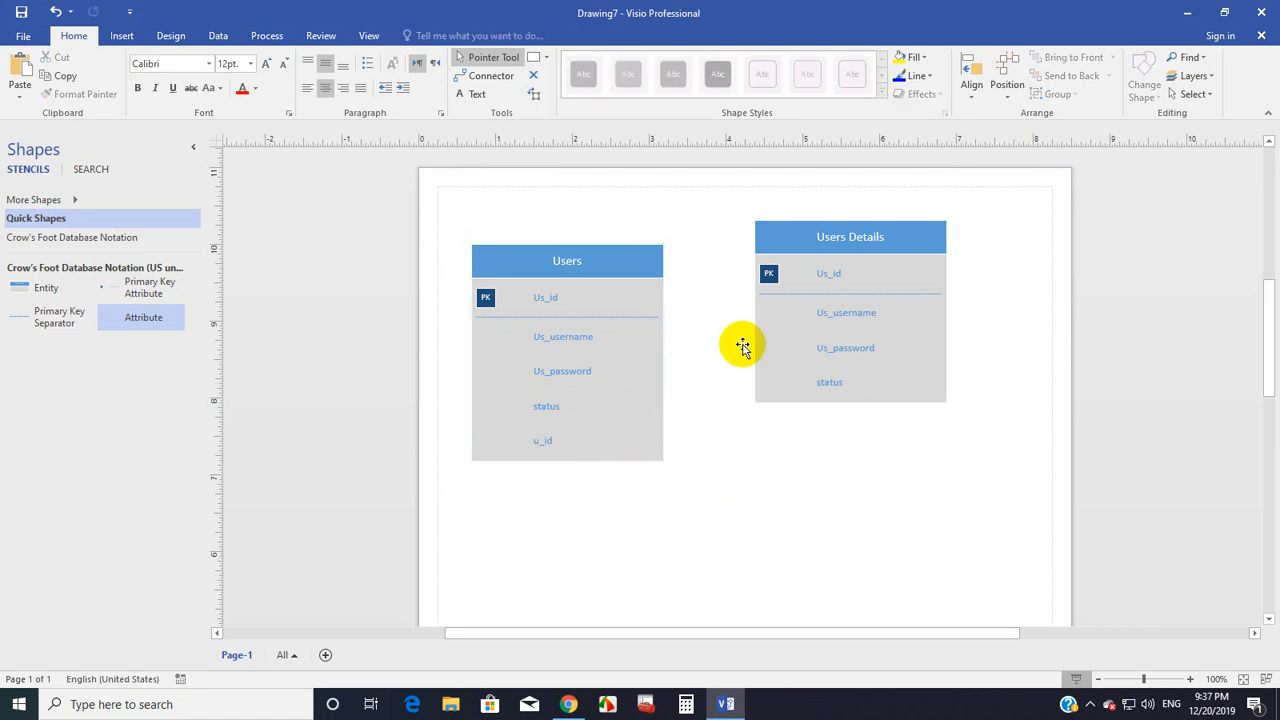
Step: Rename the primary key attribute of the Users Details entity as "u_id"
{"action": "left_click", "coordinate": [830, 276]}
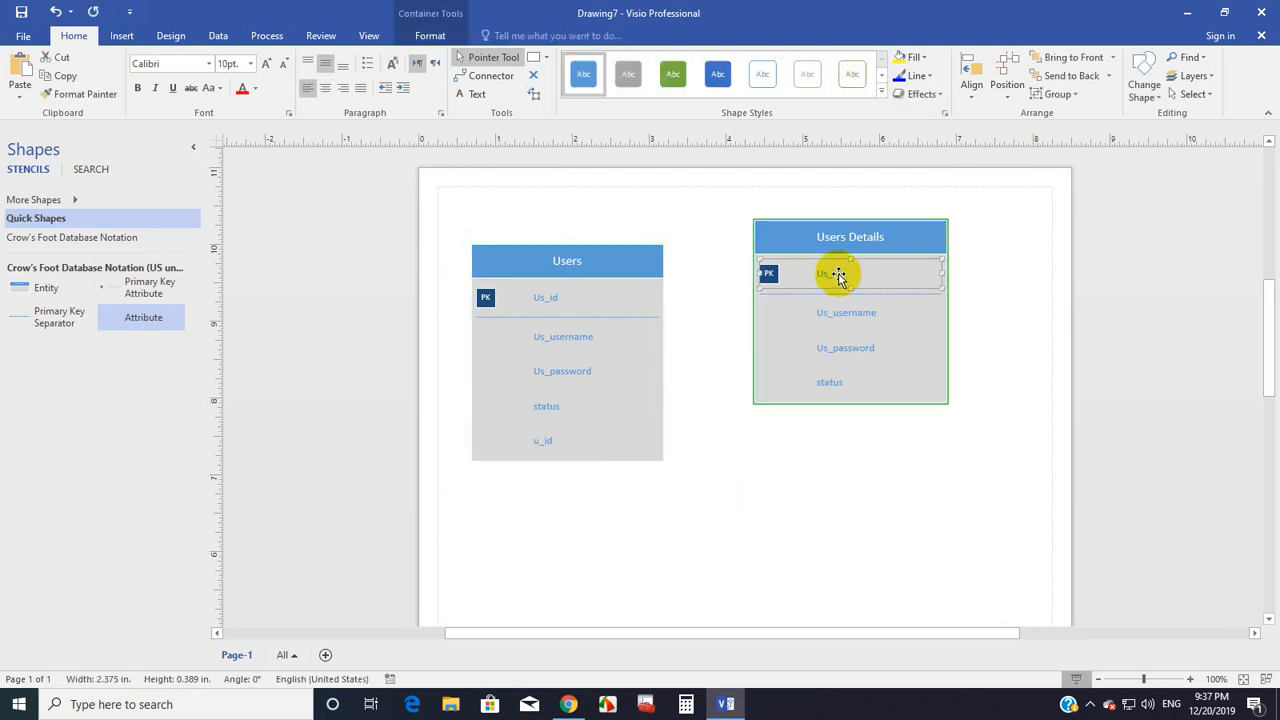
{"action": "type", "text": "u"}
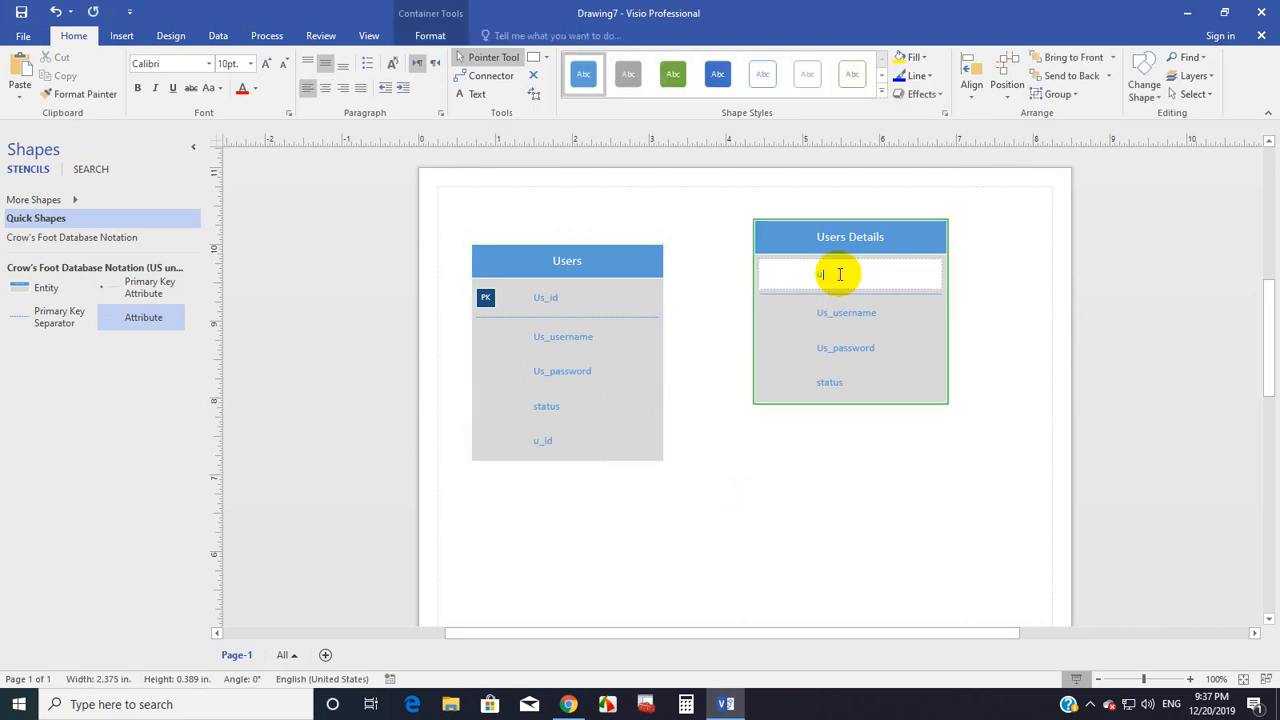
{"action": "type", "text": "_id"}
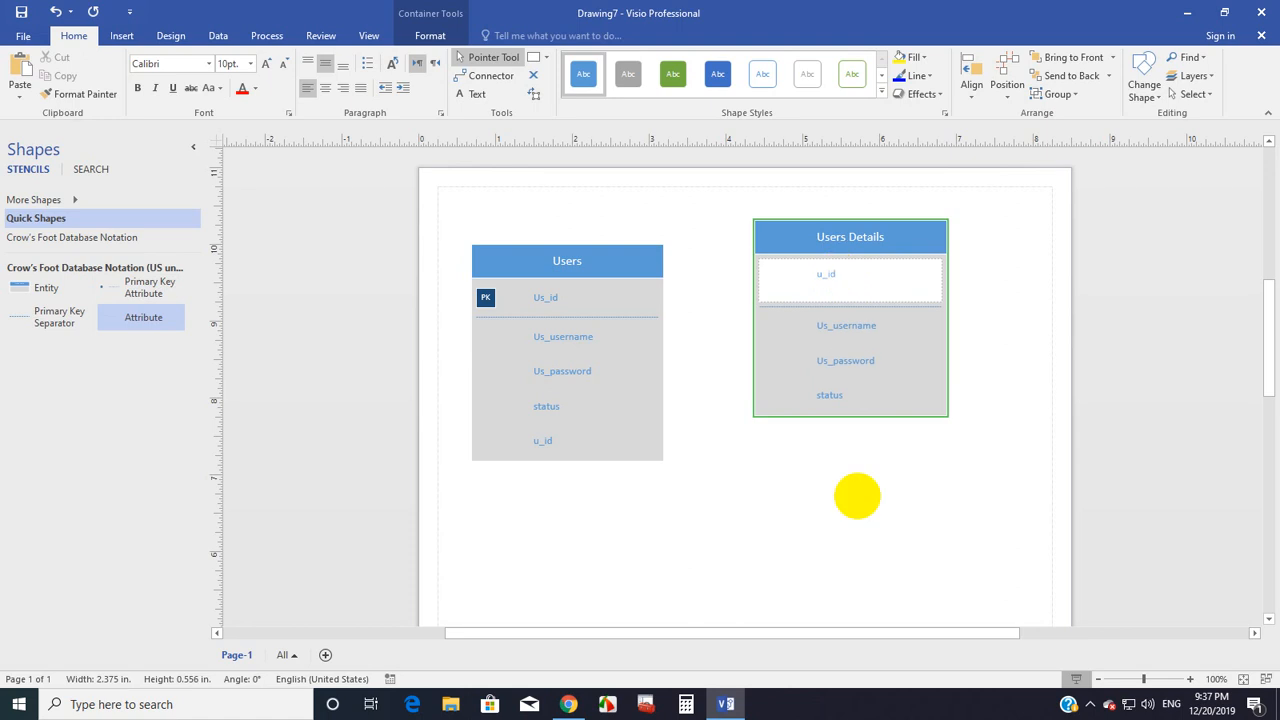
{"action": "left_click", "coordinate": [845, 498]}
Step: Rename the three attributes below the primary key in Users Details as "name", "father name" and "phone"
{"action": "left_click", "coordinate": [848, 313]}
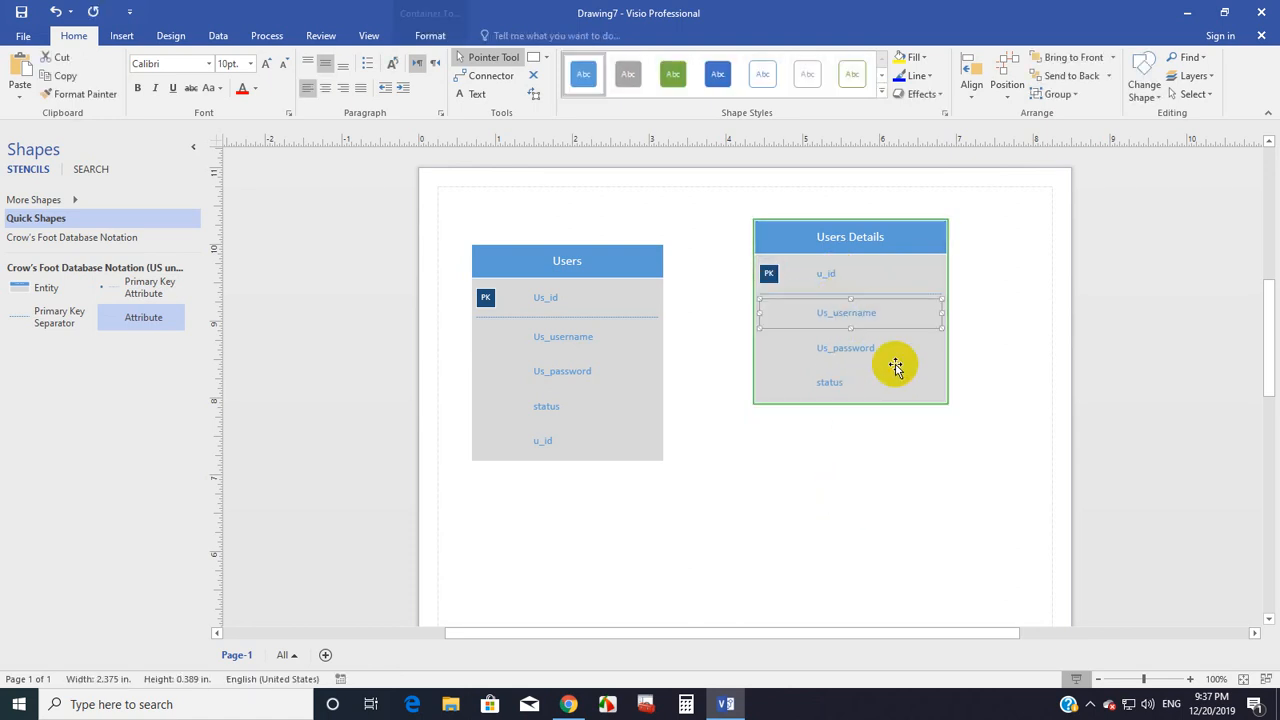
{"action": "type", "text": "na"}
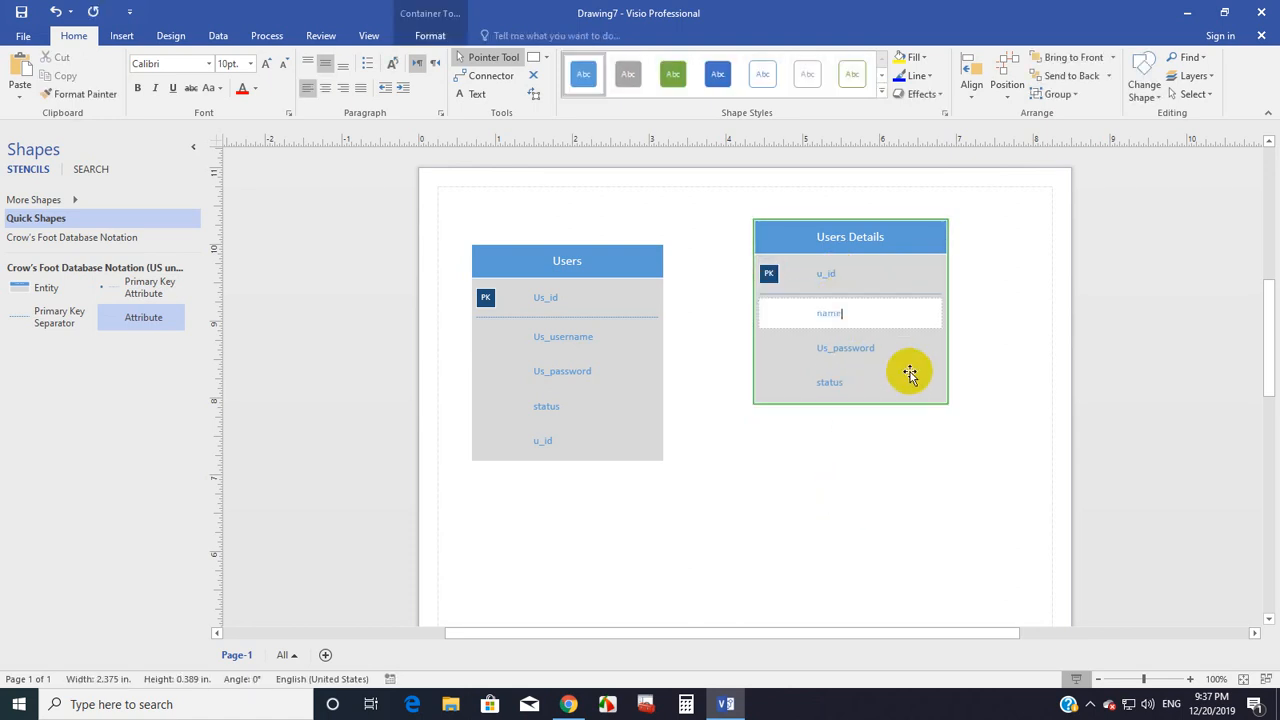
{"action": "left_click", "coordinate": [858, 347]}
{"action": "type", "text": "fa"}
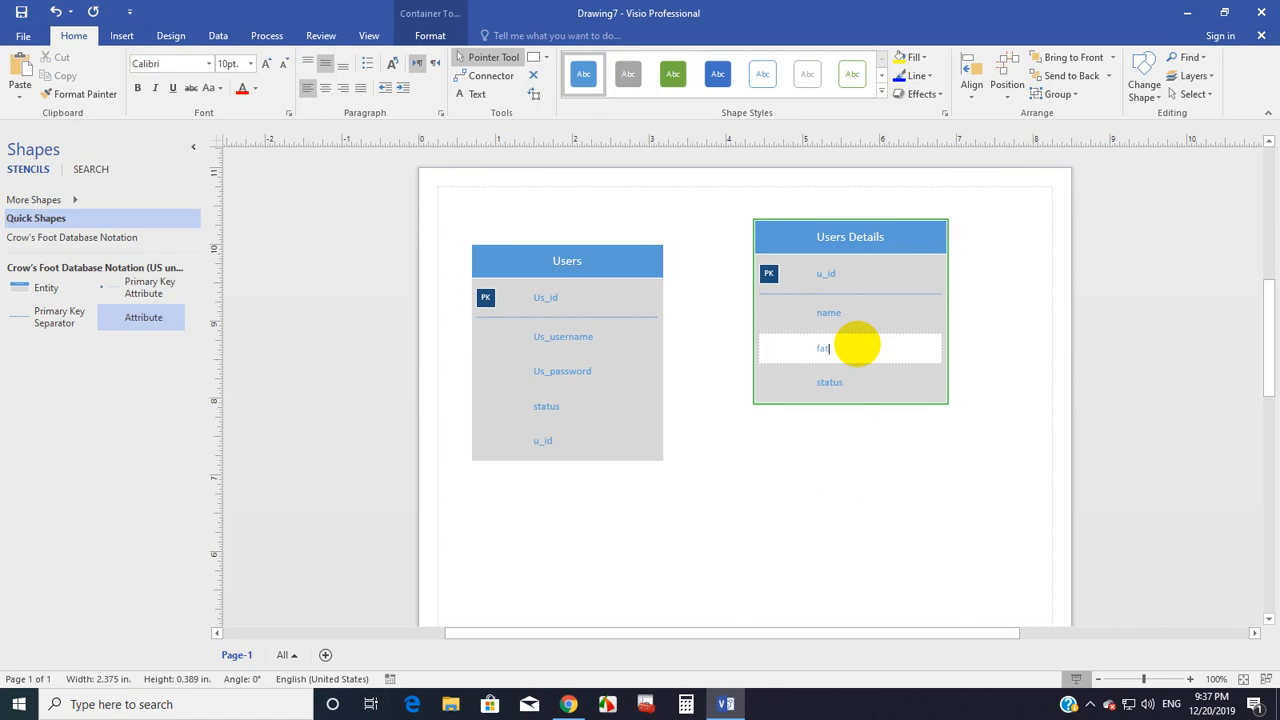
{"action": "type", "text": "ther name"}
{"action": "left_click", "coordinate": [826, 384]}
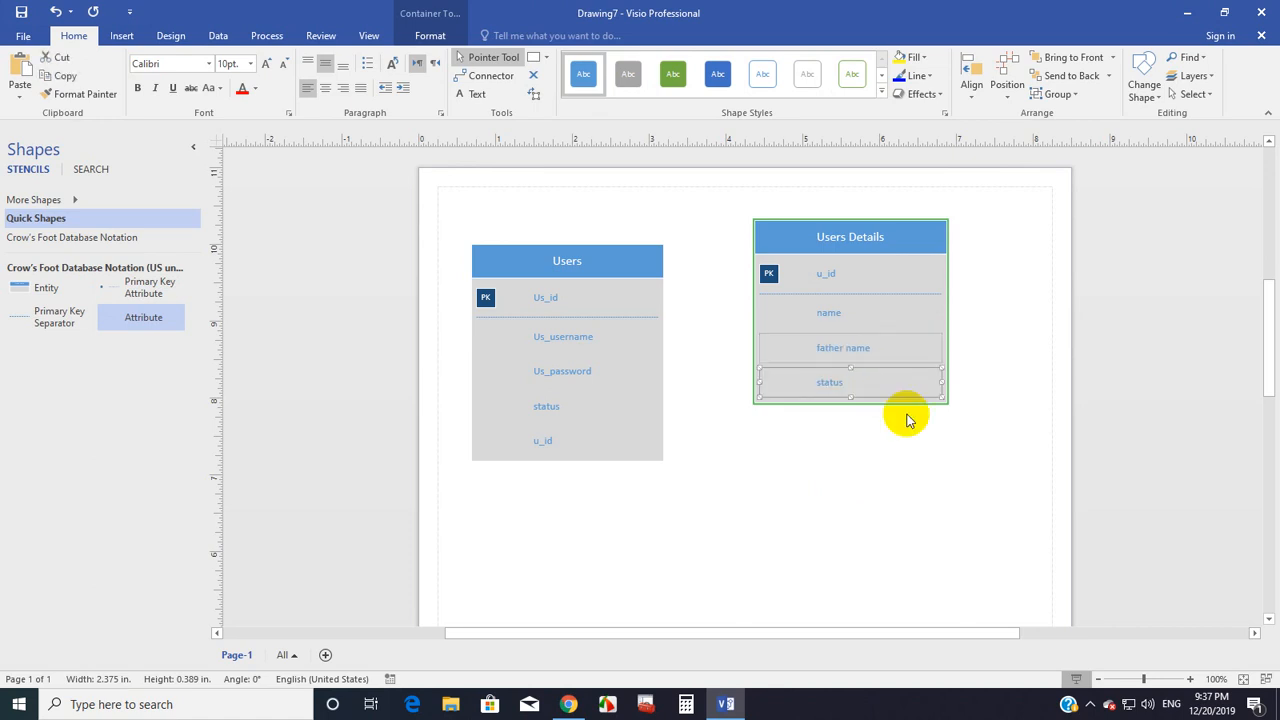
{"action": "type", "text": "phone"}
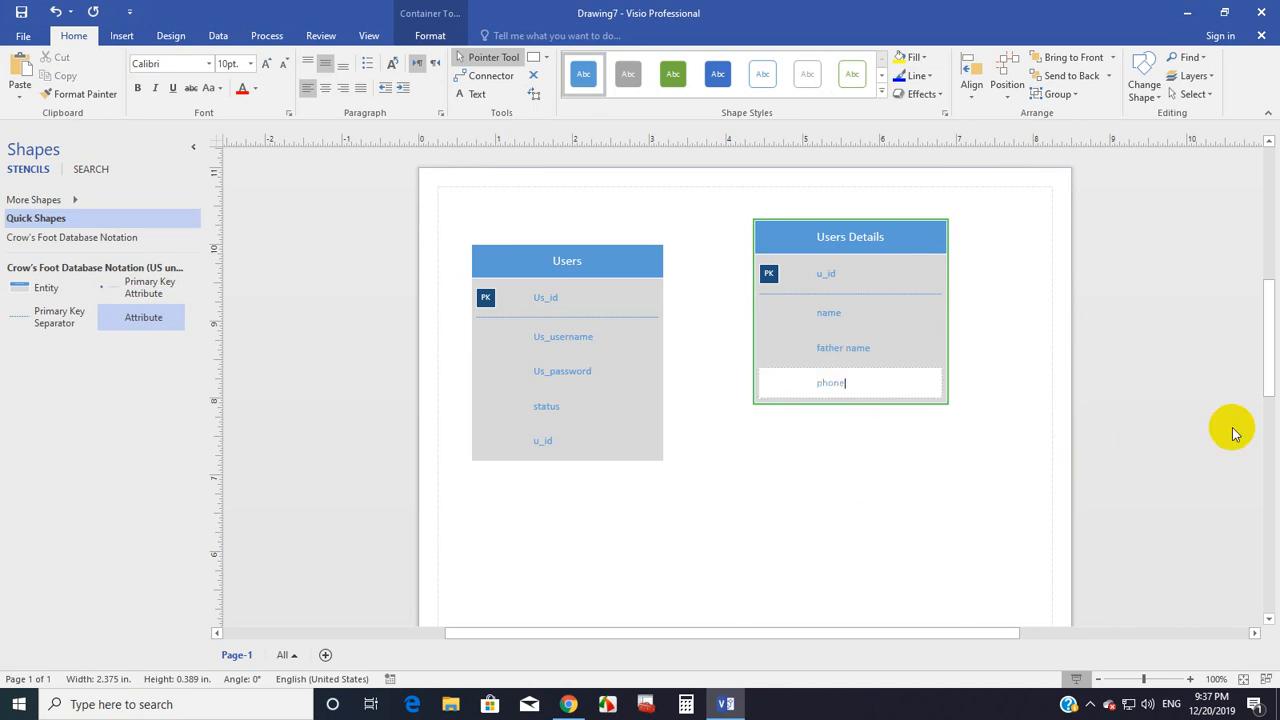
Step: Add another attribute below phone in the Users Details entity and name it "address"
{"action": "left_click_drag", "start_coordinate": [150, 319], "coordinate": [860, 417]}
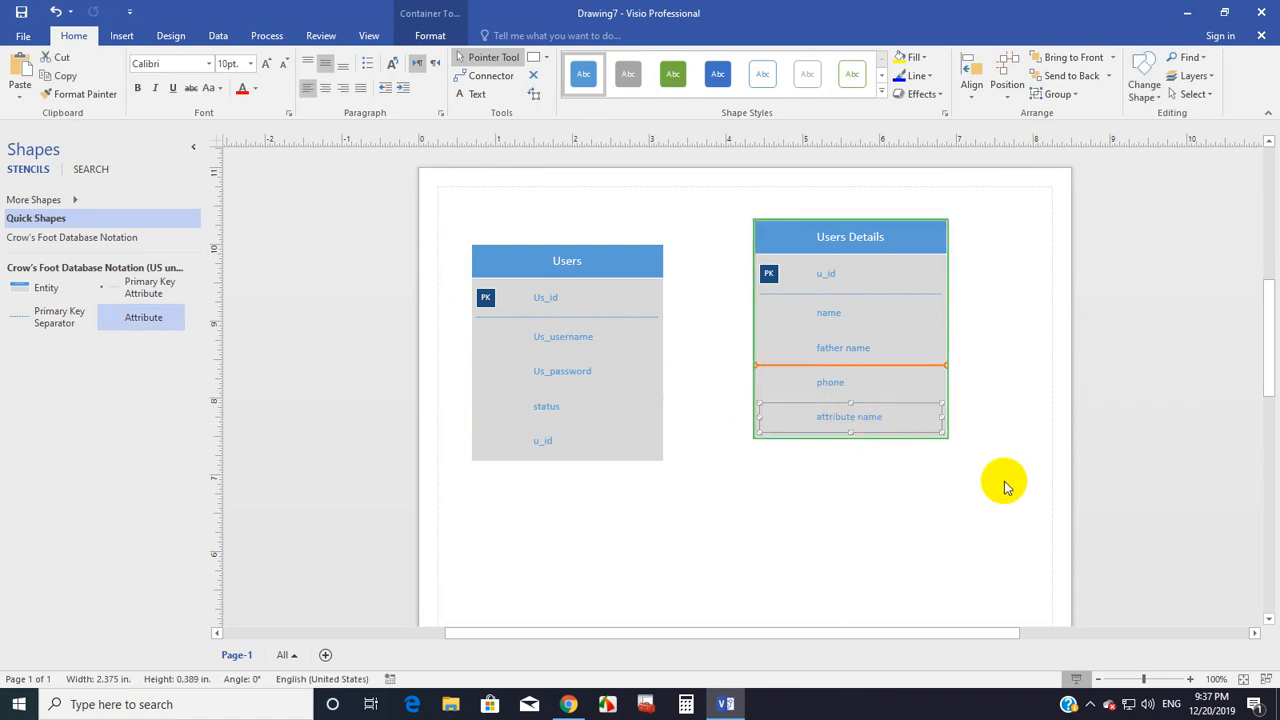
{"action": "type", "text": "add"}
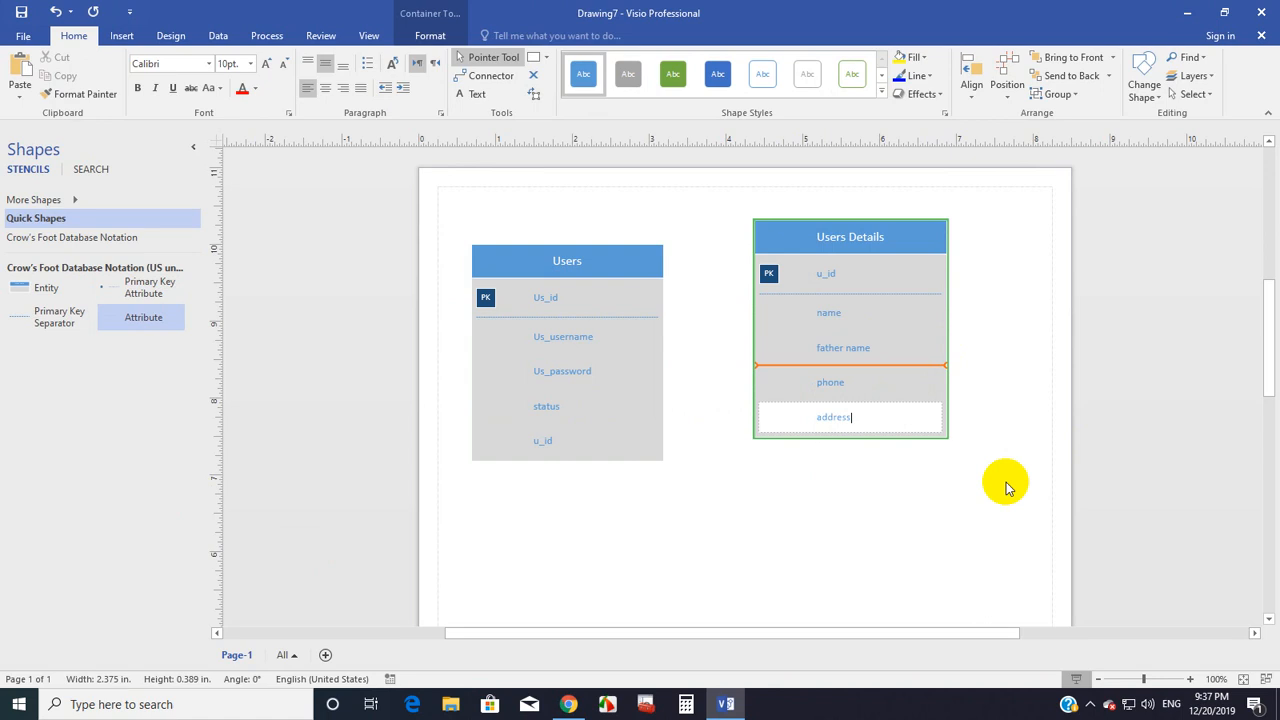
{"action": "type", "text": "ress"}
{"action": "left_click", "coordinate": [903, 526]}
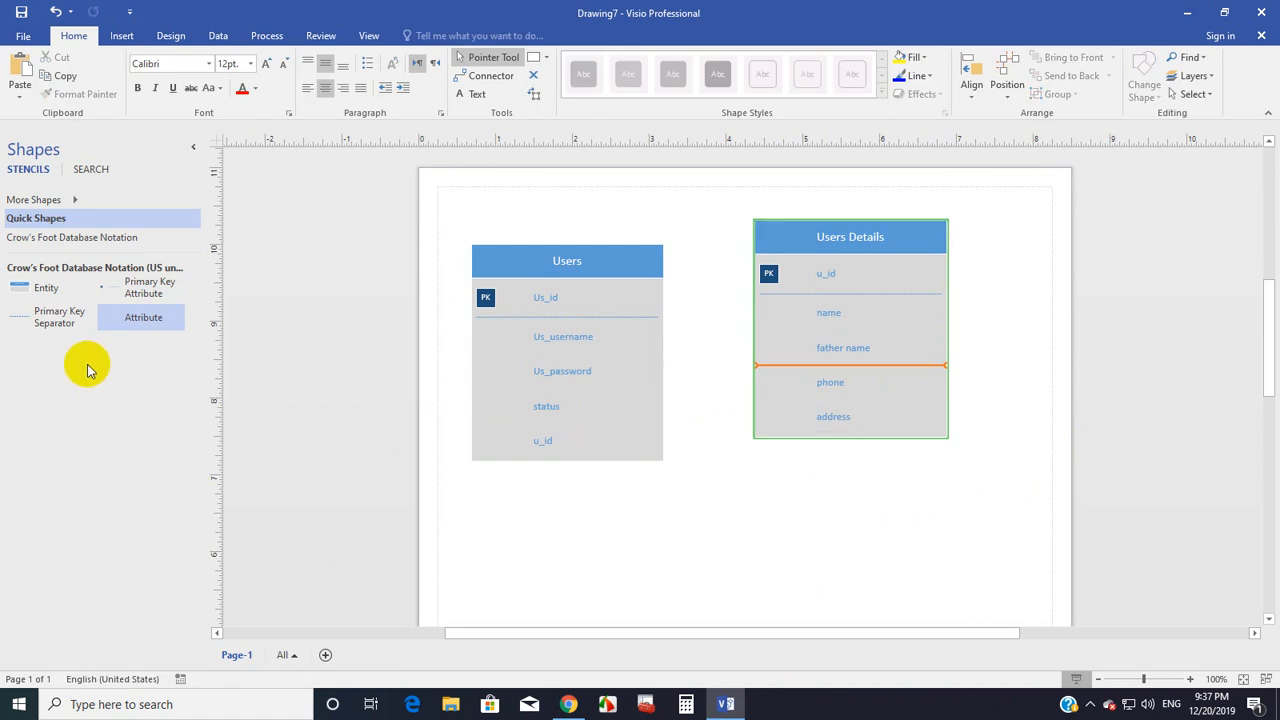
Step: Display the full Crow's Foot Database Notation stencil so that its Relationship shape is available
{"action": "left_click", "coordinate": [764, 322]}
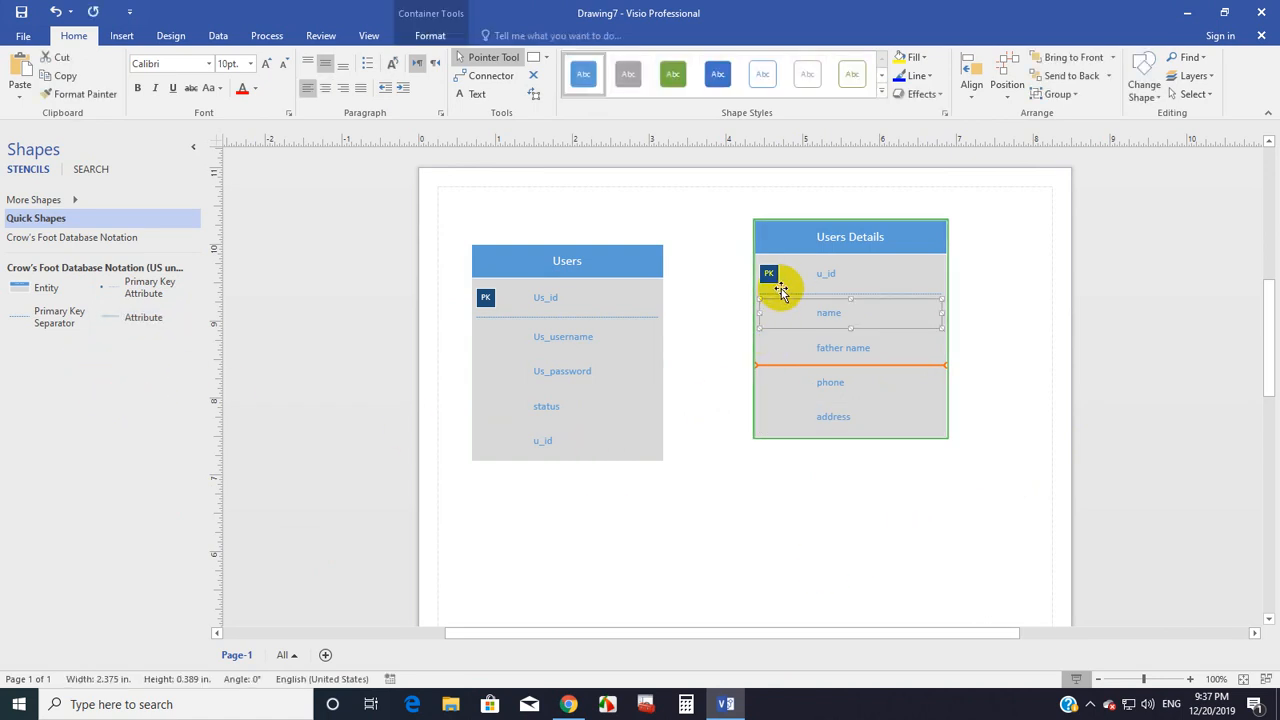
{"action": "left_click", "coordinate": [775, 280]}
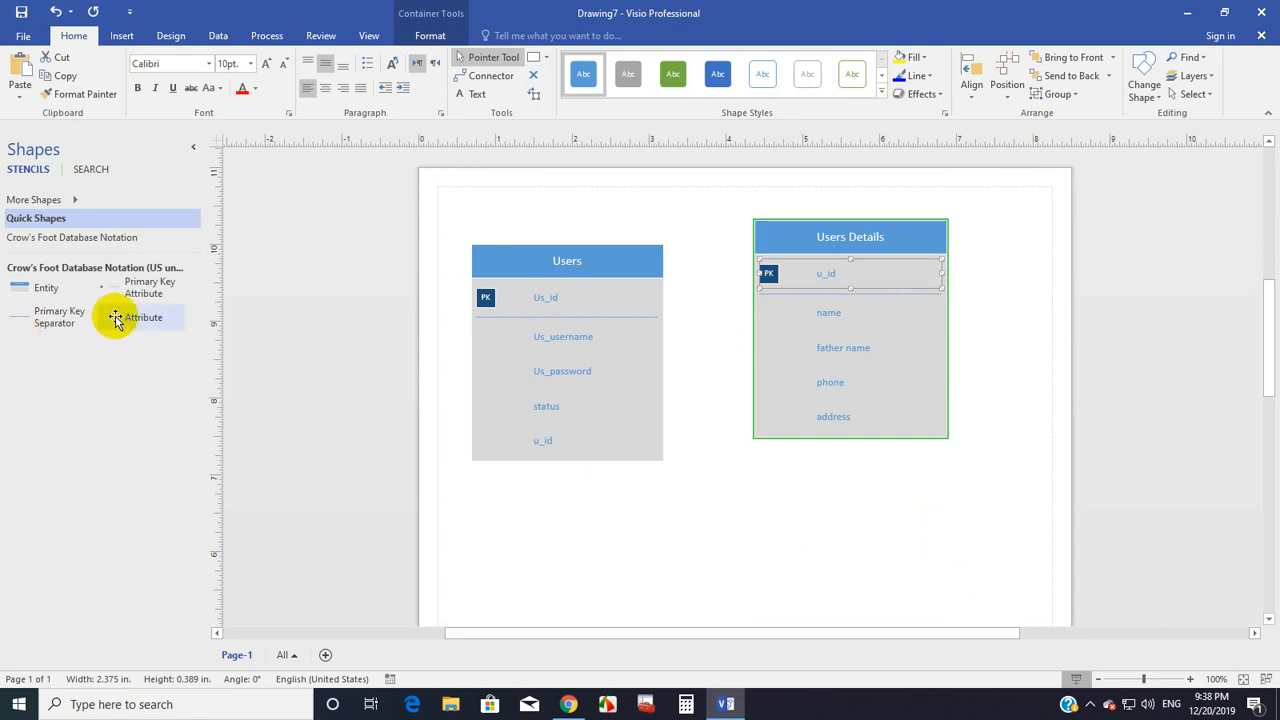
{"action": "left_click", "coordinate": [106, 236]}
{"action": "left_click", "coordinate": [87, 220]}
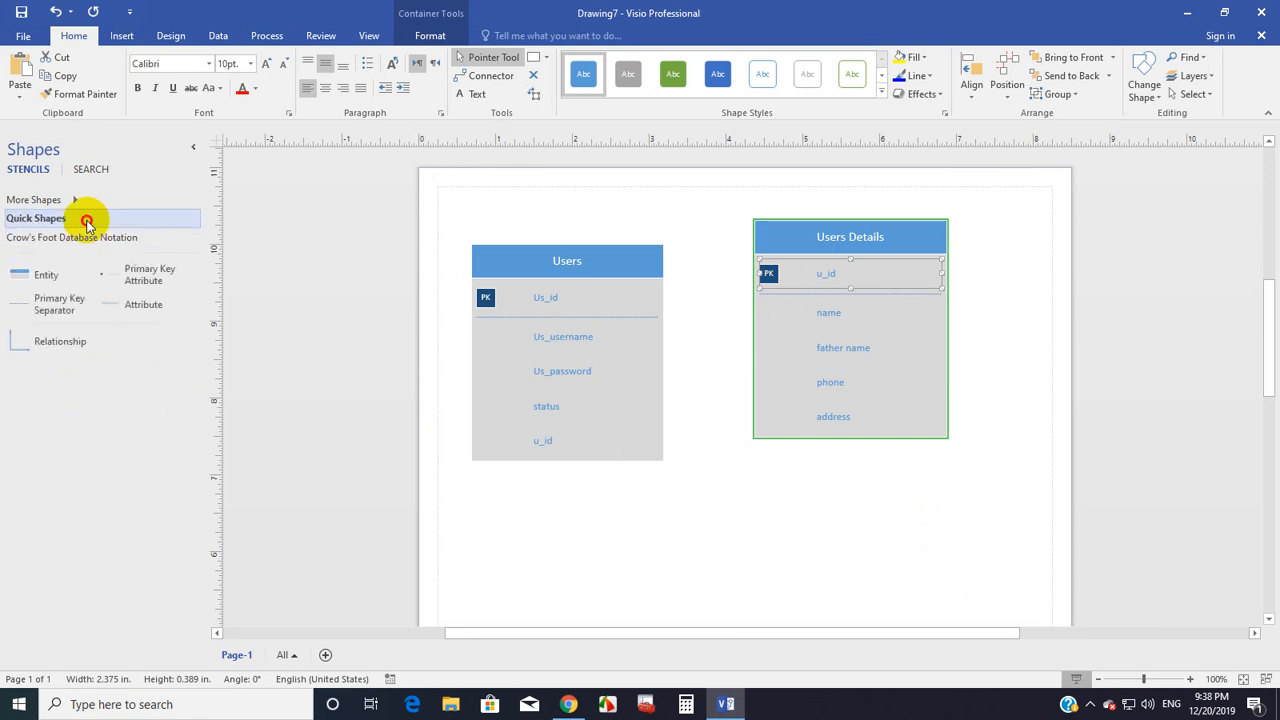
{"action": "left_click", "coordinate": [77, 238]}
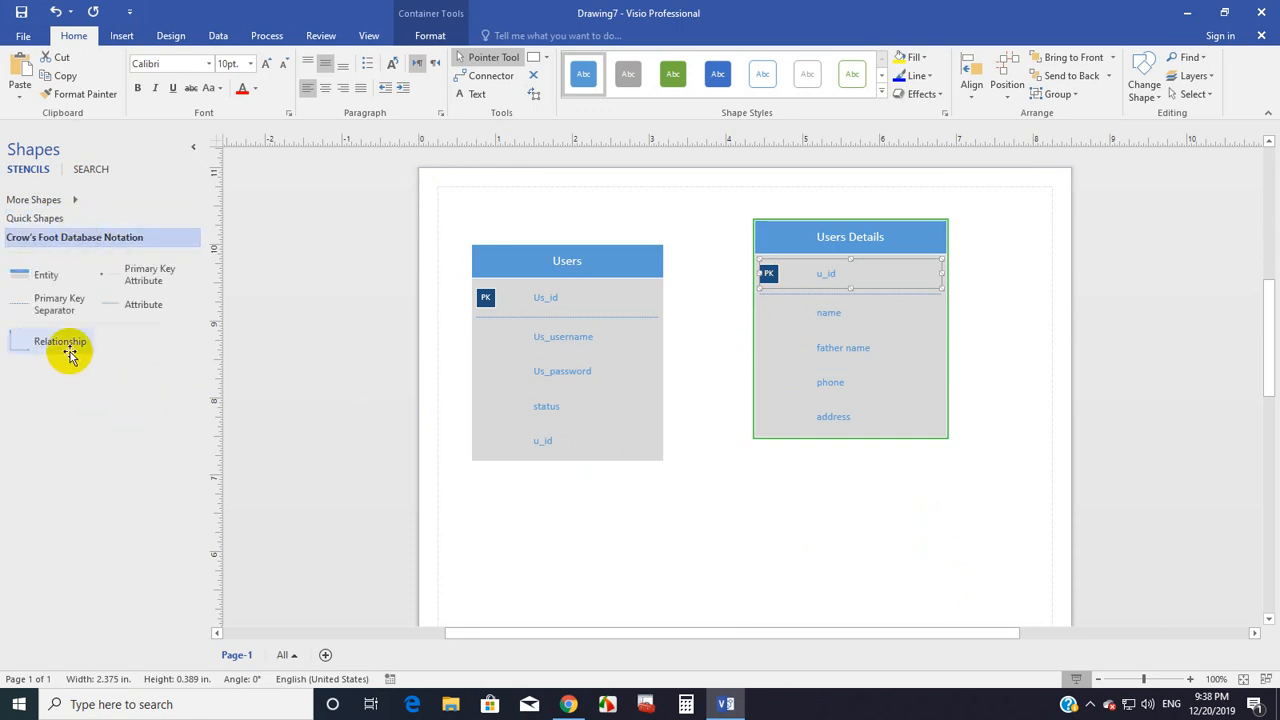
{"action": "left_click", "coordinate": [45, 220]}
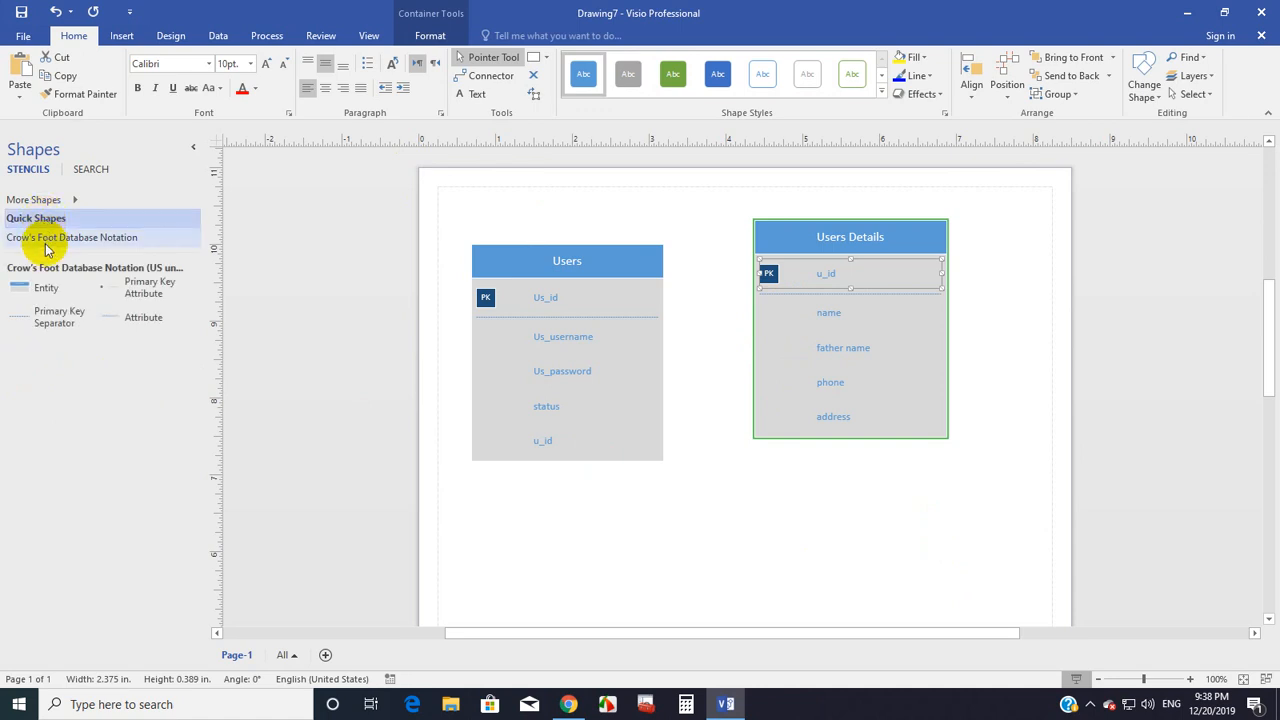
{"action": "left_click", "coordinate": [47, 240]}
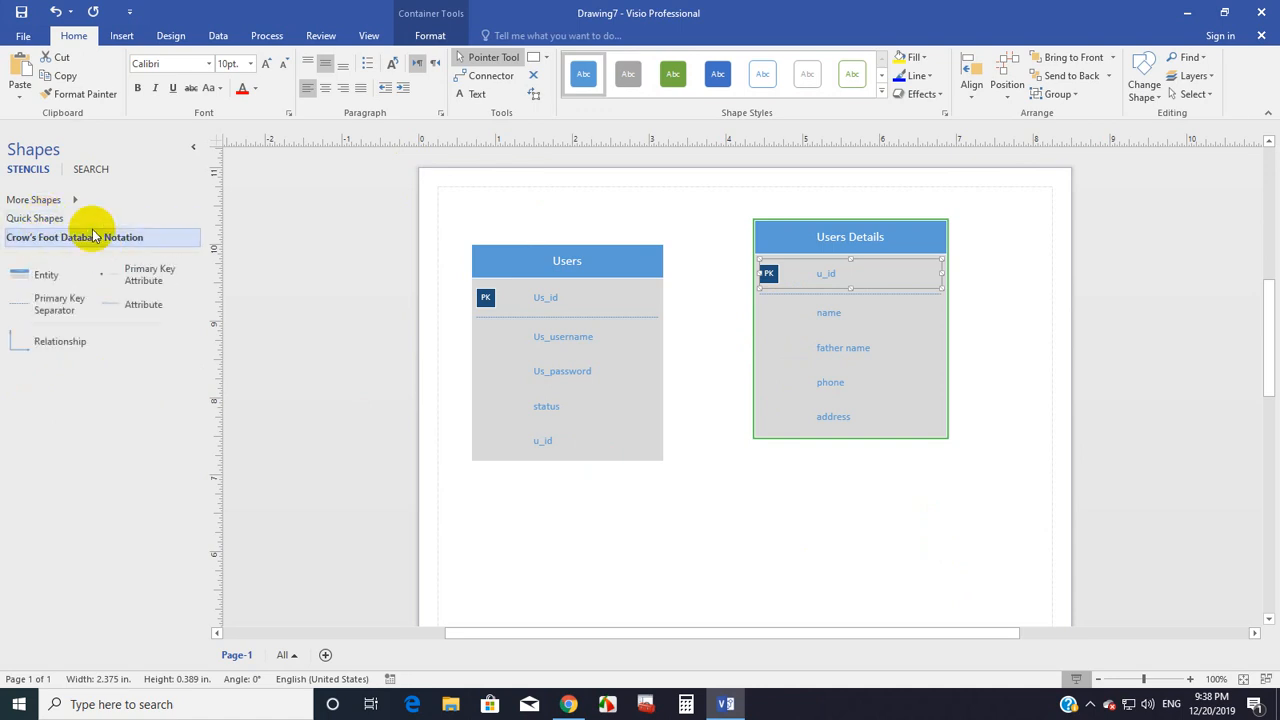
{"action": "left_click_drag", "start_coordinate": [50, 350], "coordinate": [562, 465]}
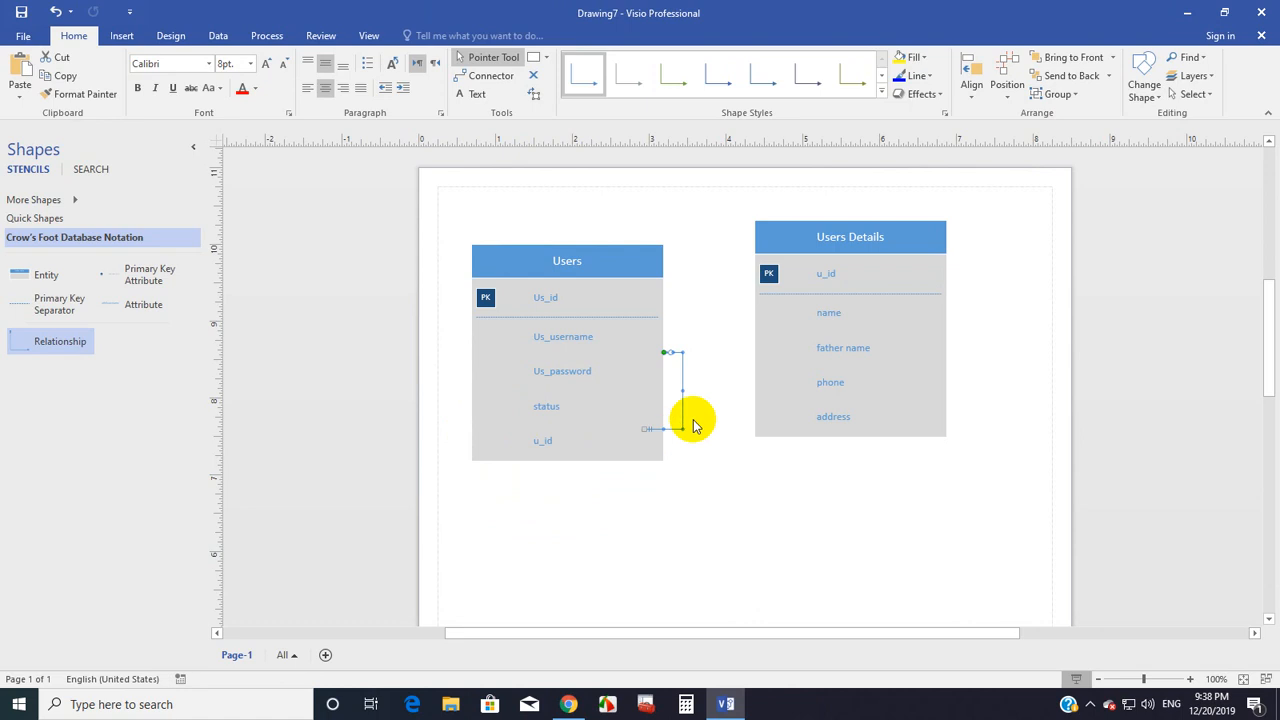
{"action": "left_click_drag", "start_coordinate": [671, 353], "coordinate": [575, 446]}
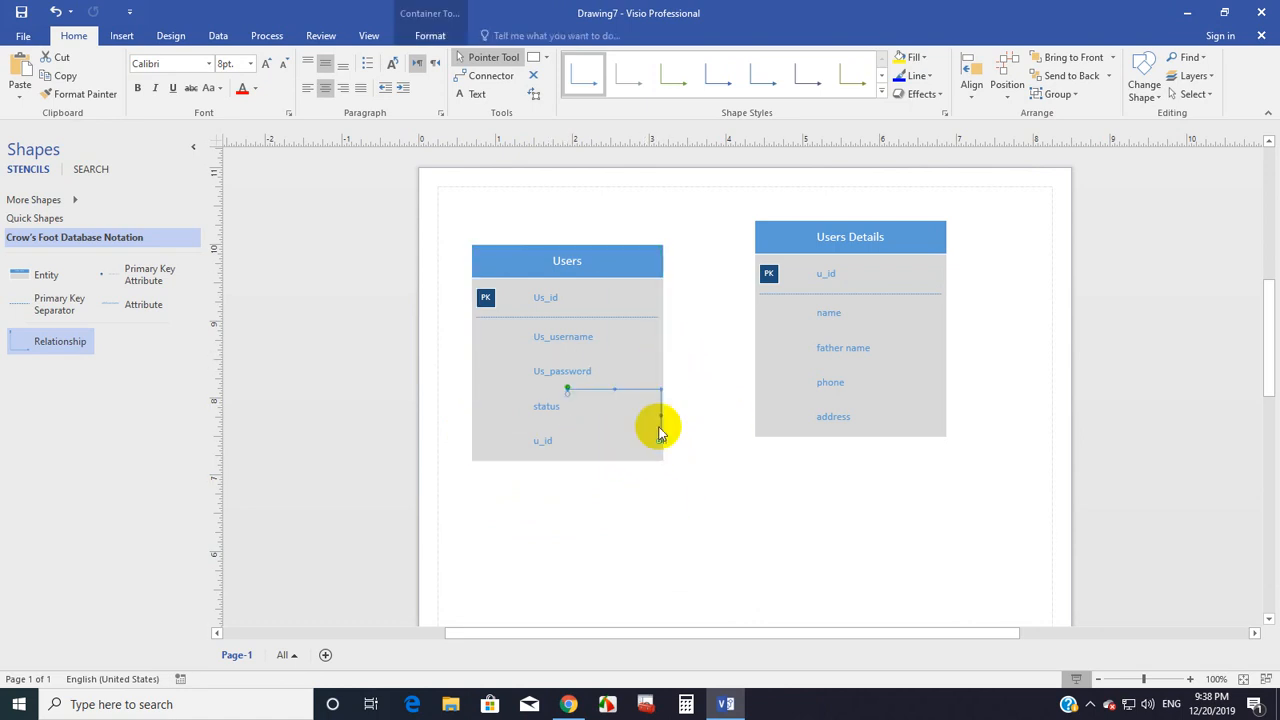
{"action": "mouse_move", "coordinate": [566, 392]}
{"action": "left_mouse_down"}
{"action": "mouse_move", "coordinate": [697, 363]}
{"action": "mouse_move", "coordinate": [831, 272]}
{"action": "left_mouse_up"}
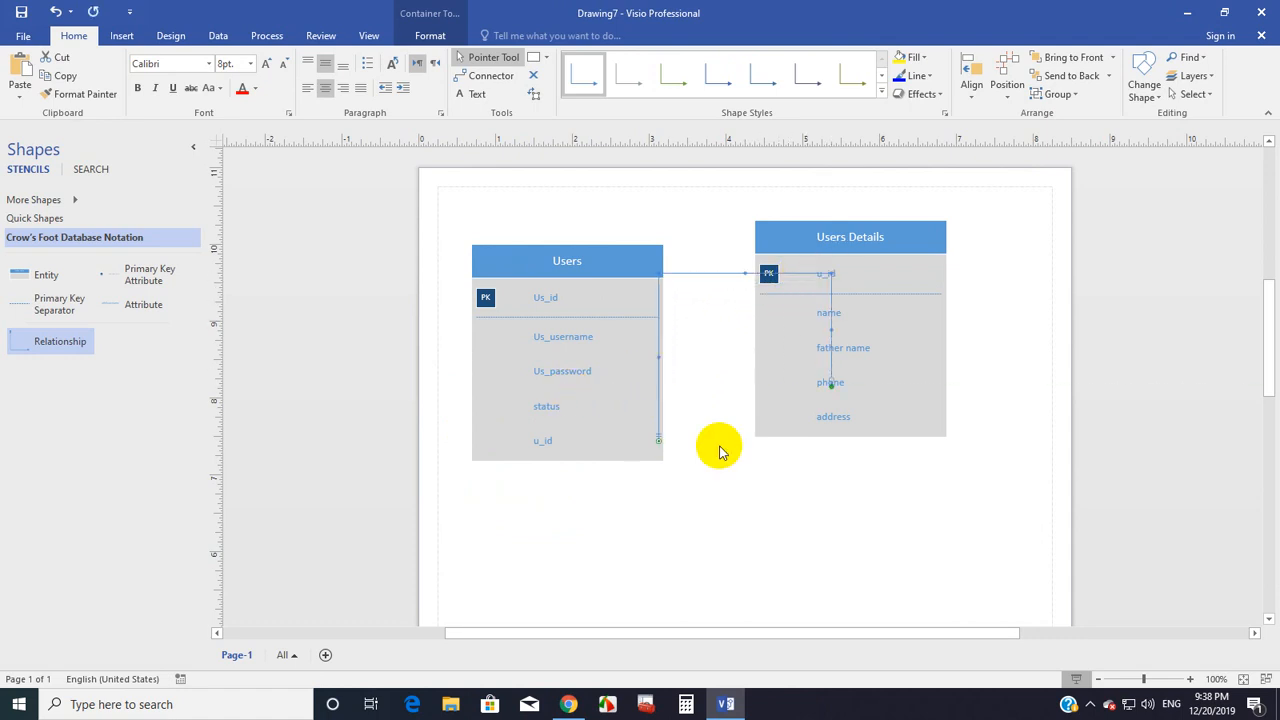
{"action": "key", "text": "Delete"}
Step: Connect the u_id attribute of Users to the u_id primary key of Users Details with a Relationship, attached at the facing sides of both rows
{"action": "left_click_drag", "start_coordinate": [104, 344], "coordinate": [435, 404]}
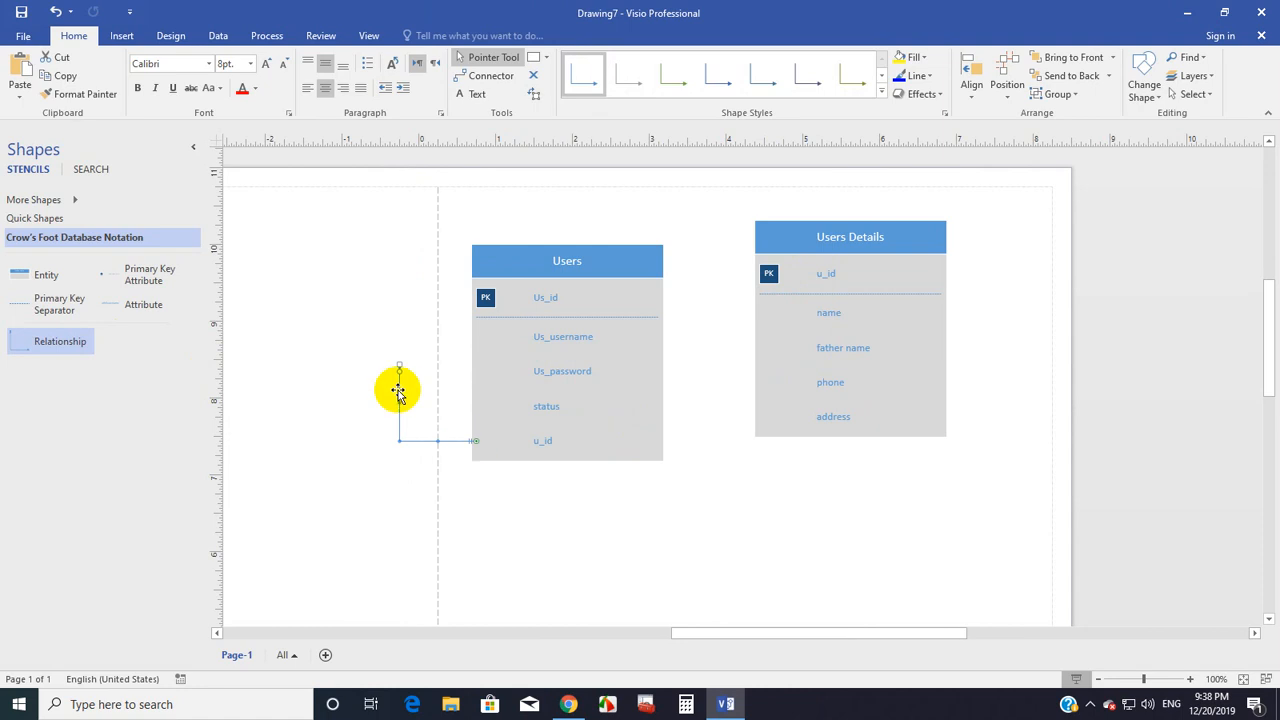
{"action": "mouse_move", "coordinate": [400, 372]}
{"action": "left_mouse_down"}
{"action": "mouse_move", "coordinate": [686, 369]}
{"action": "mouse_move", "coordinate": [447, 411]}
{"action": "mouse_move", "coordinate": [411, 387]}
{"action": "left_mouse_up"}
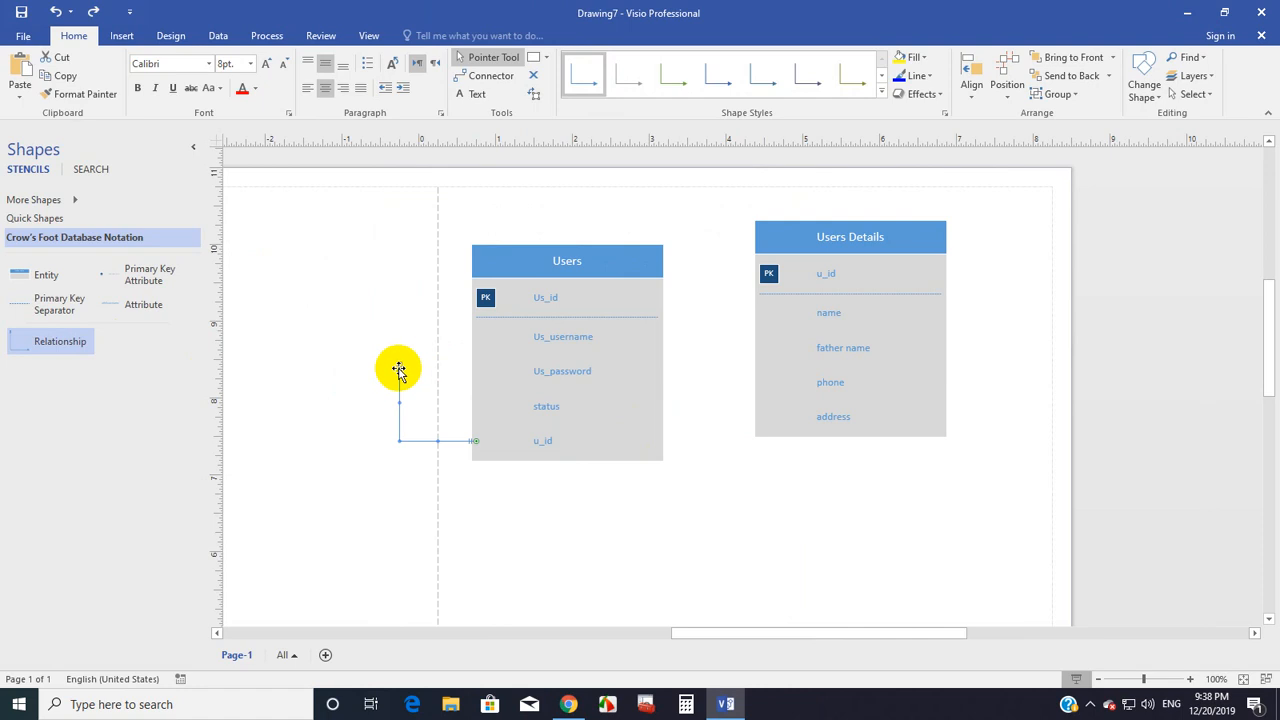
{"action": "left_click_drag", "start_coordinate": [399, 366], "coordinate": [825, 274]}
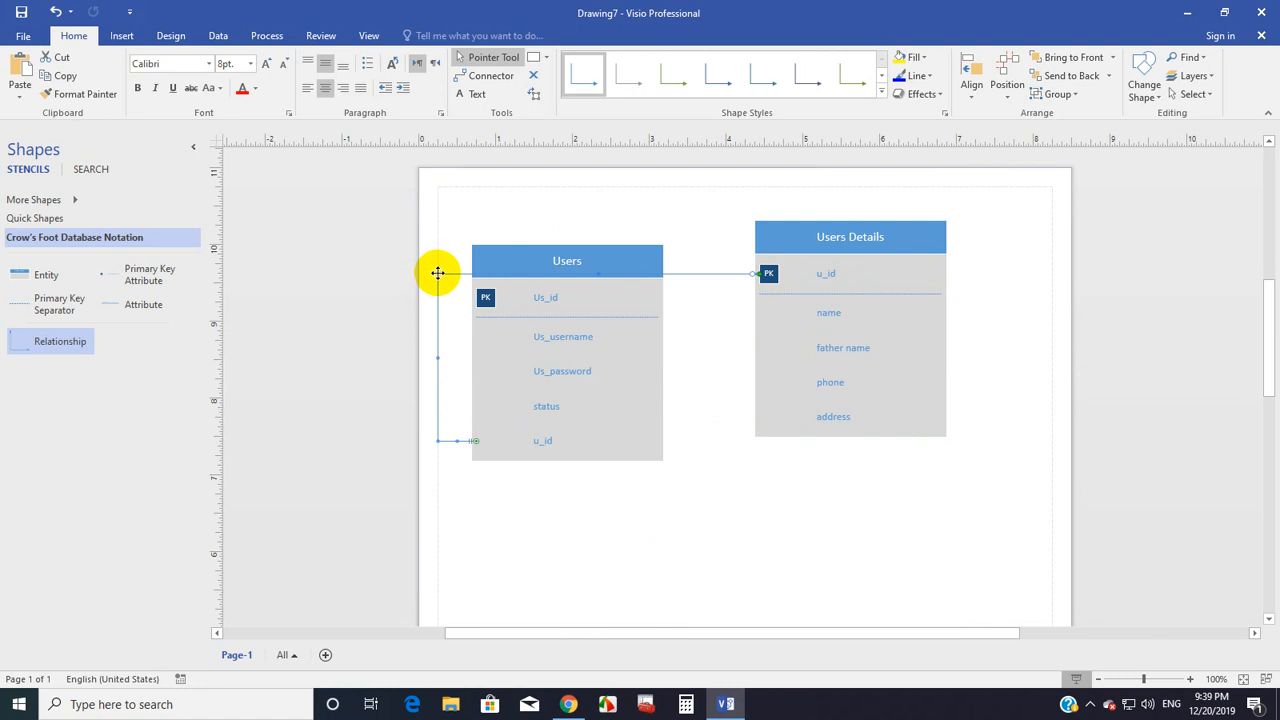
{"action": "left_click_drag", "start_coordinate": [477, 440], "coordinate": [647, 439]}
{"action": "left_click", "coordinate": [669, 518]}
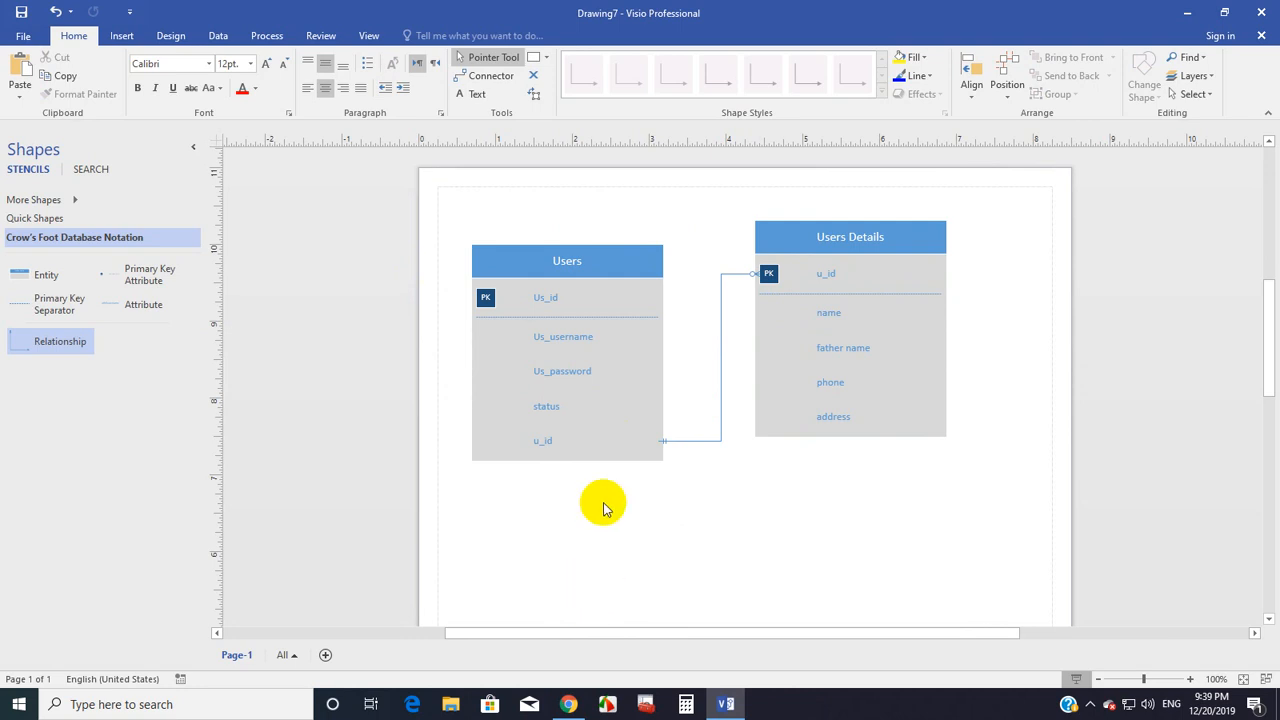
{"action": "left_click", "coordinate": [555, 441]}
{"action": "left_click", "coordinate": [799, 275]}
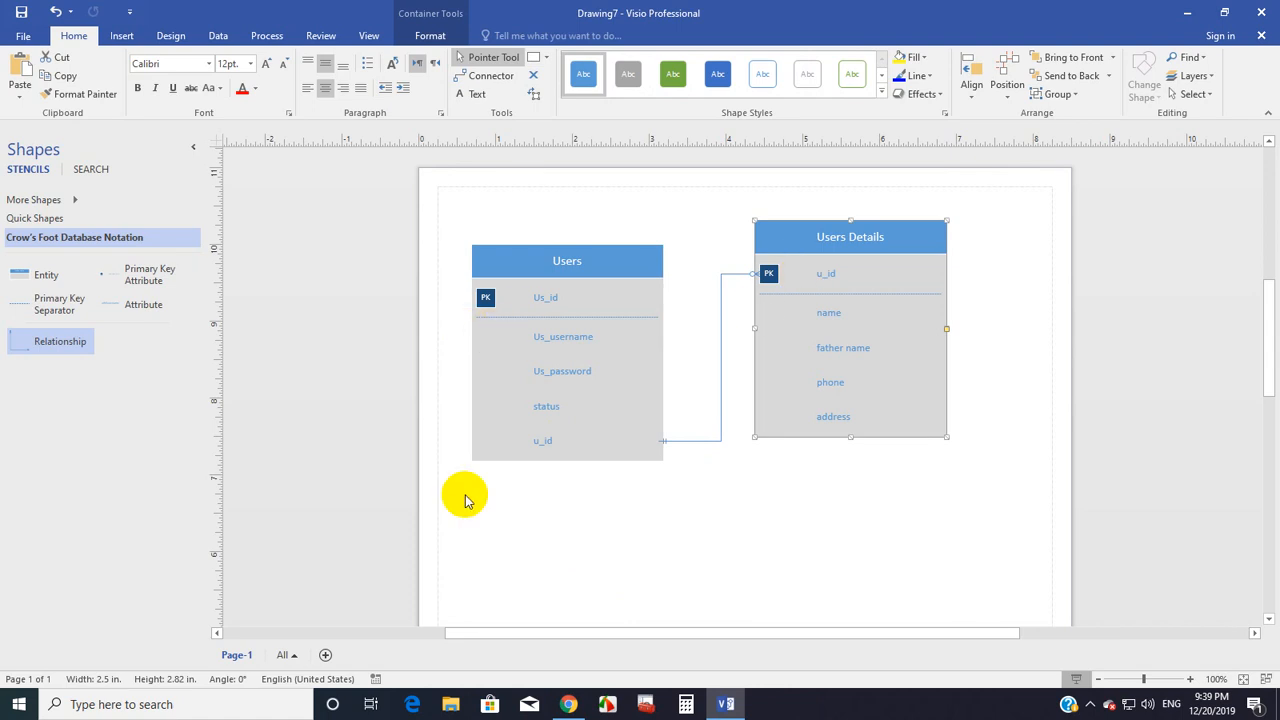
{"action": "scroll", "coordinate": [464, 500], "scroll_direction": "down", "scroll_amount": 8}
{"action": "left_click_drag", "start_coordinate": [940, 634], "coordinate": [524, 624]}
{"action": "scroll", "coordinate": [511, 508], "scroll_direction": "up", "scroll_amount": 9}
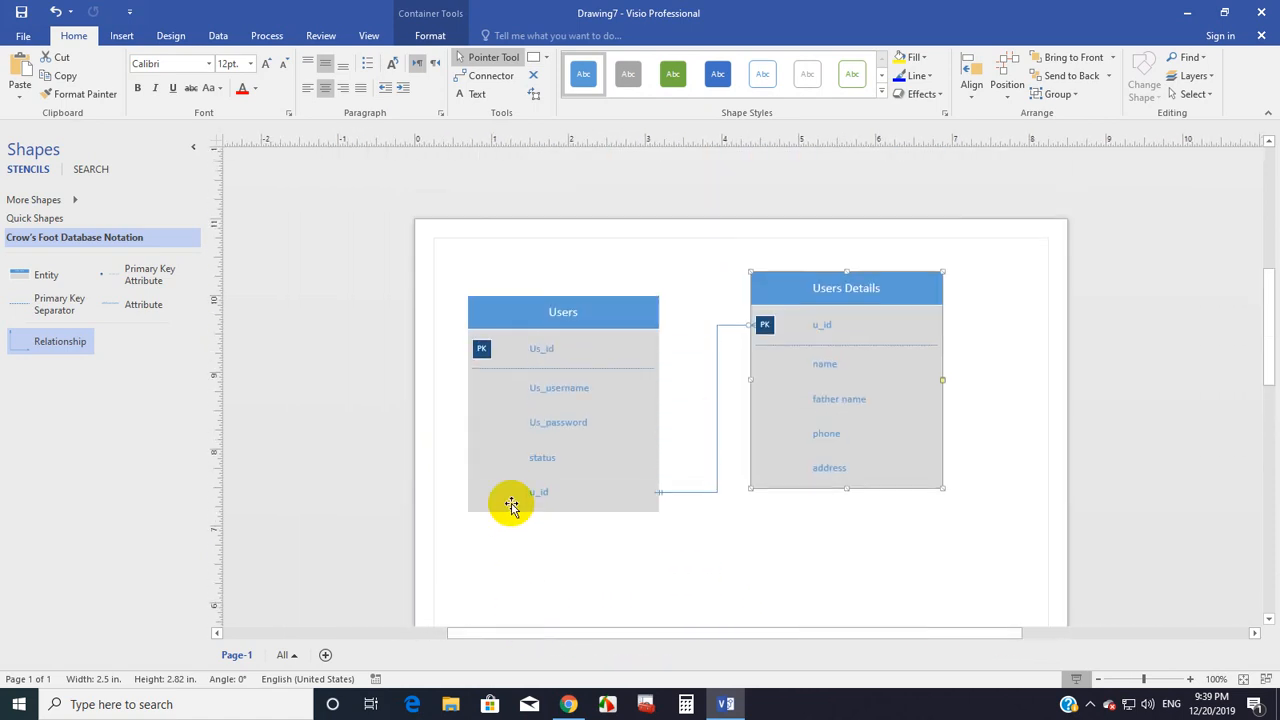